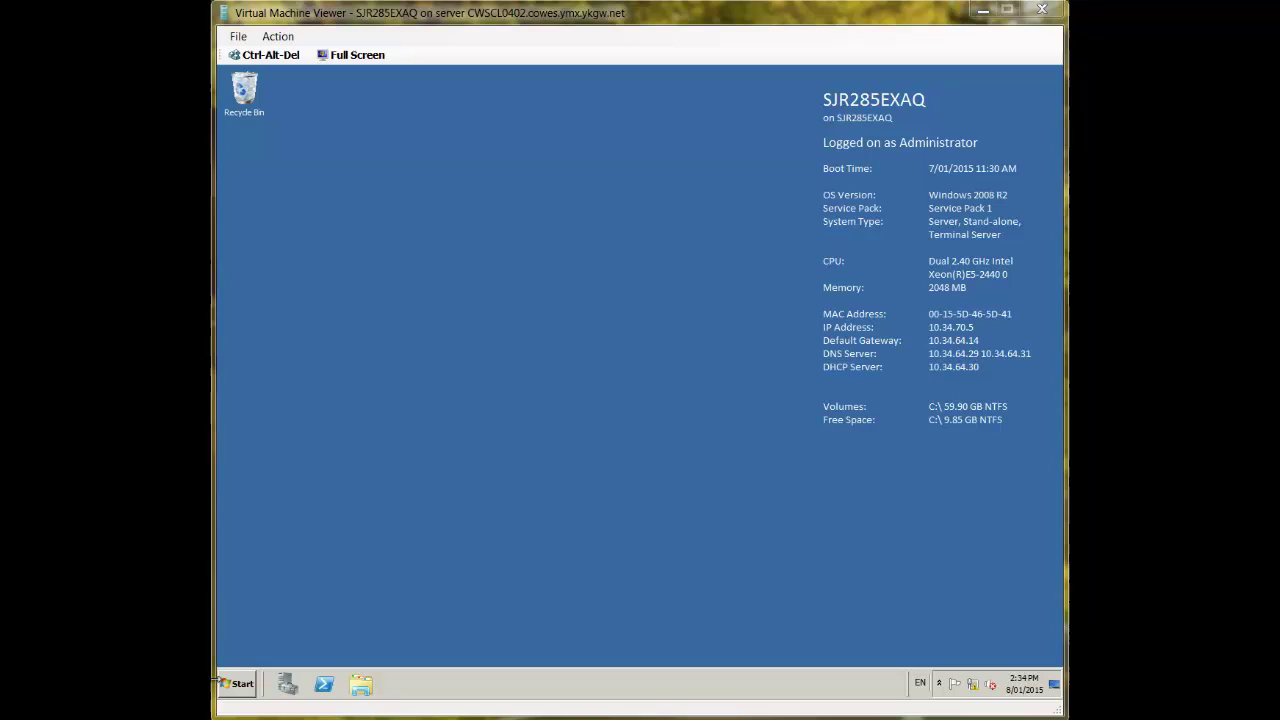
Launch the Exaquantum Administration Tools and open the Tag Editor.
left_click(230, 685)
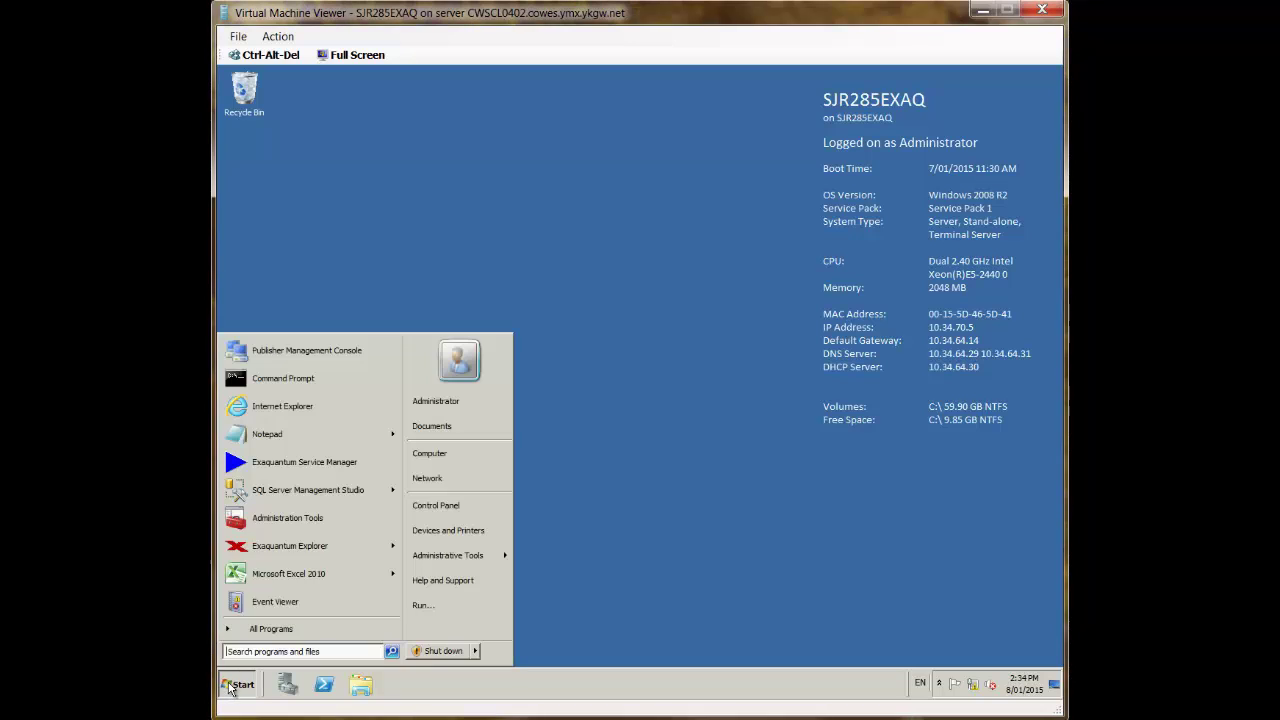
left_click(285, 520)
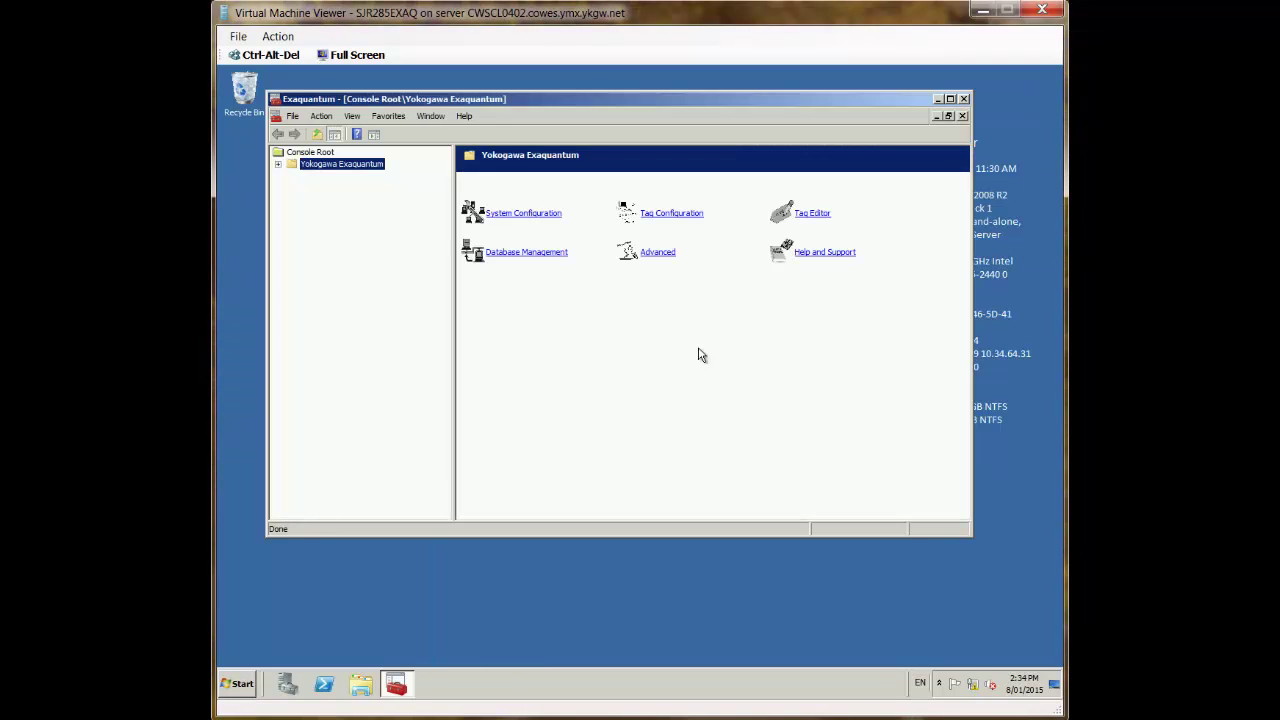
left_click(810, 216)
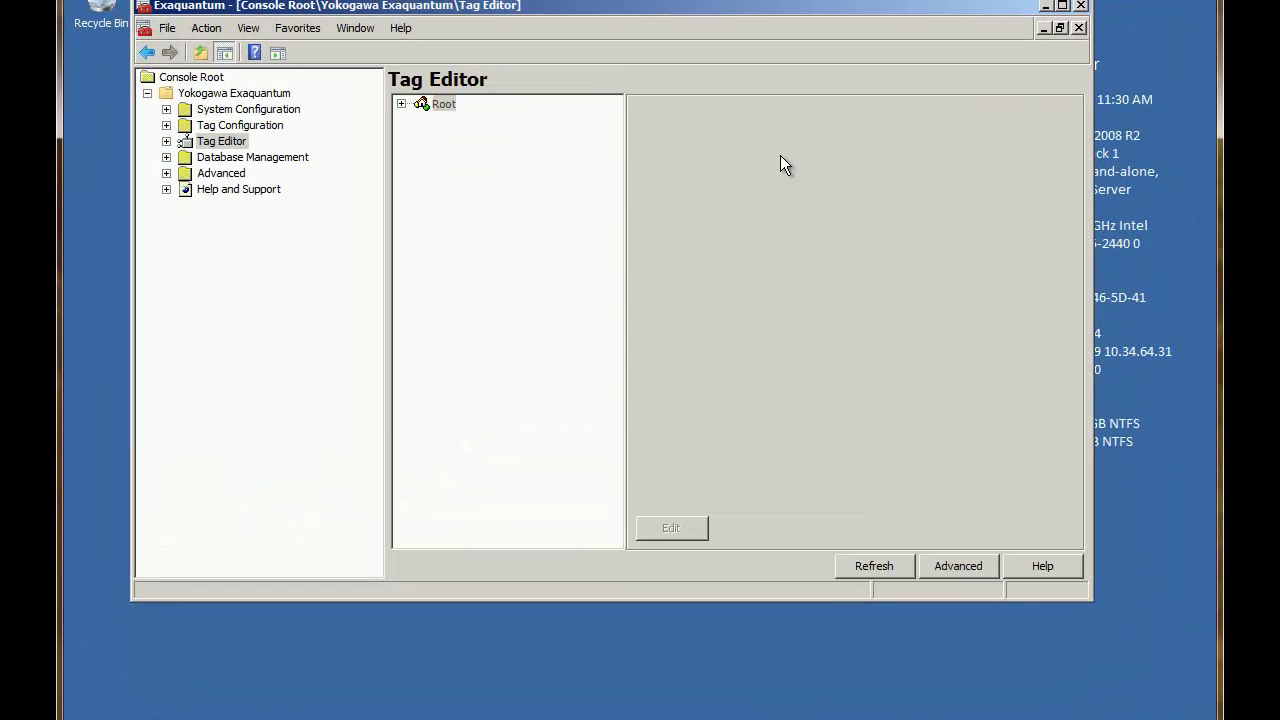
Add a new Calculated Tag object under Root > GW1.
left_click(402, 104)
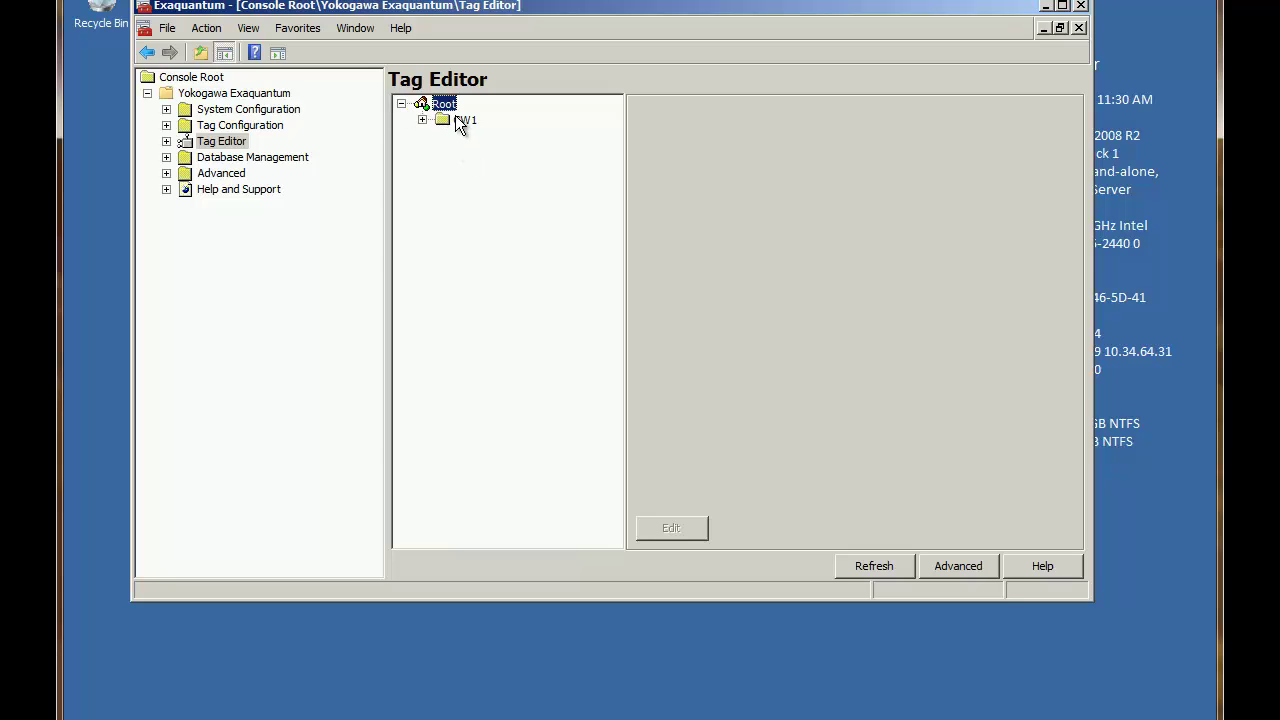
left_click(464, 120)
right_click(464, 120)
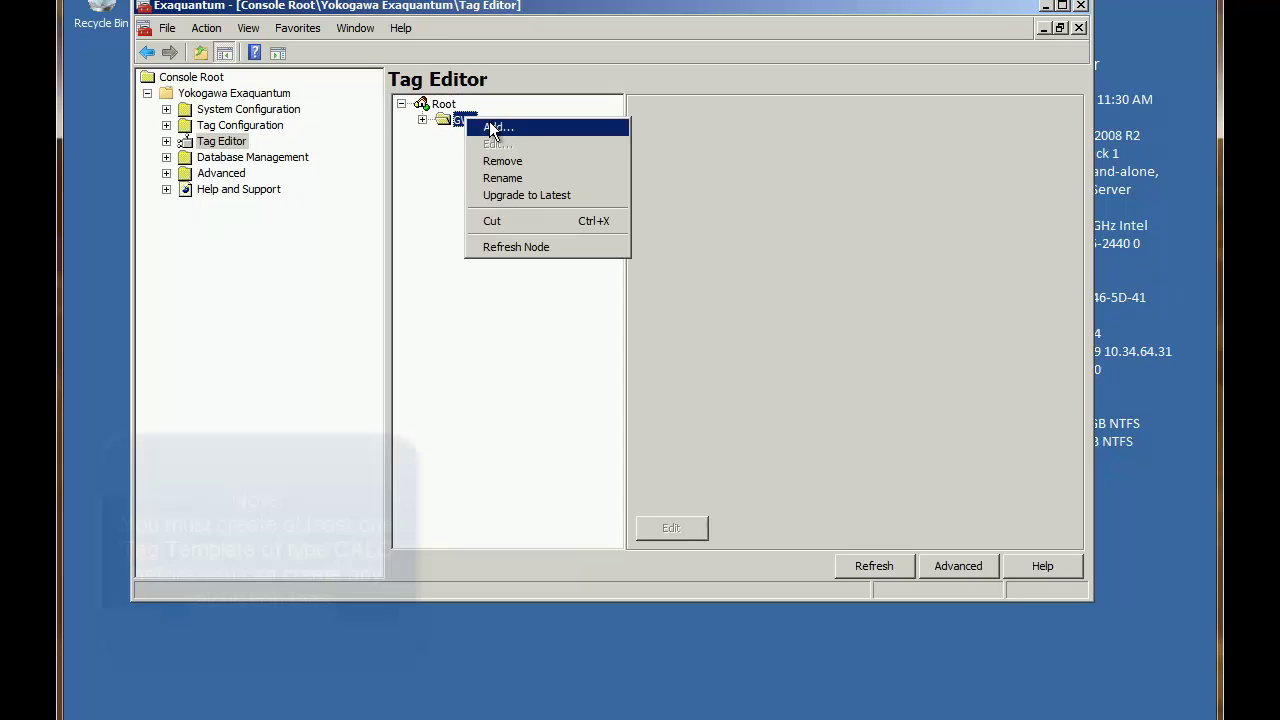
left_click(494, 127)
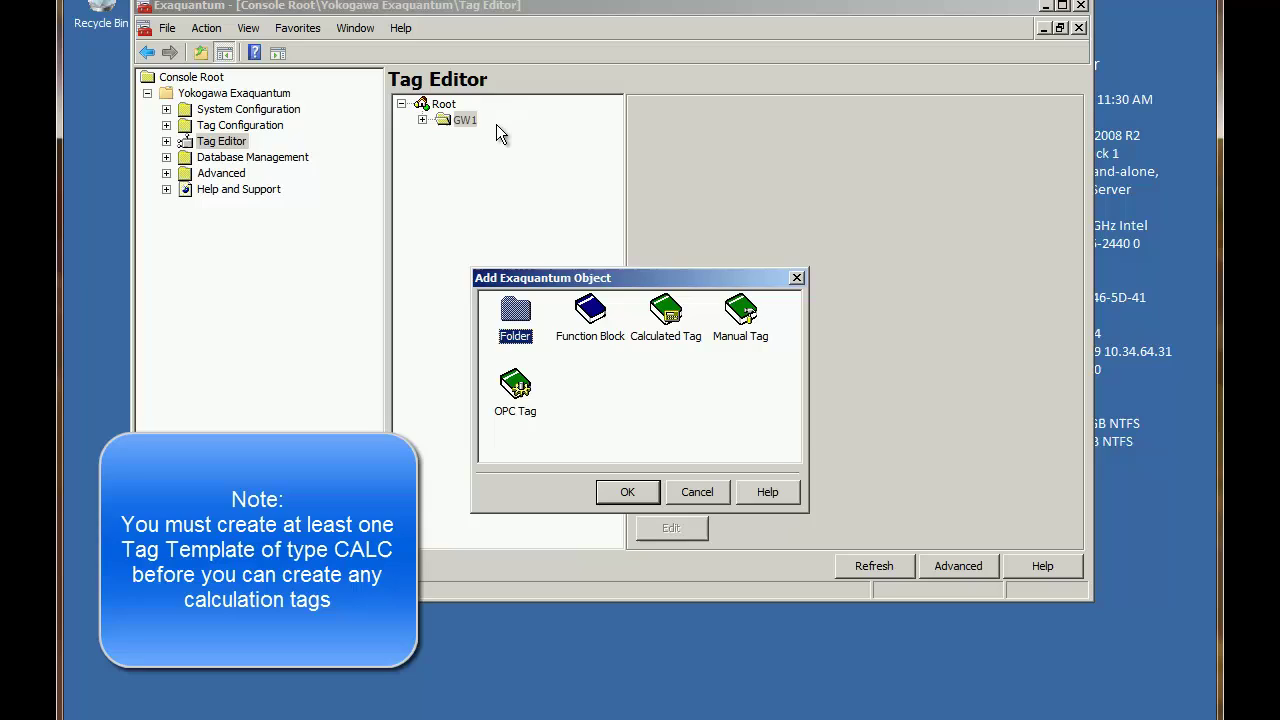
left_click(666, 312)
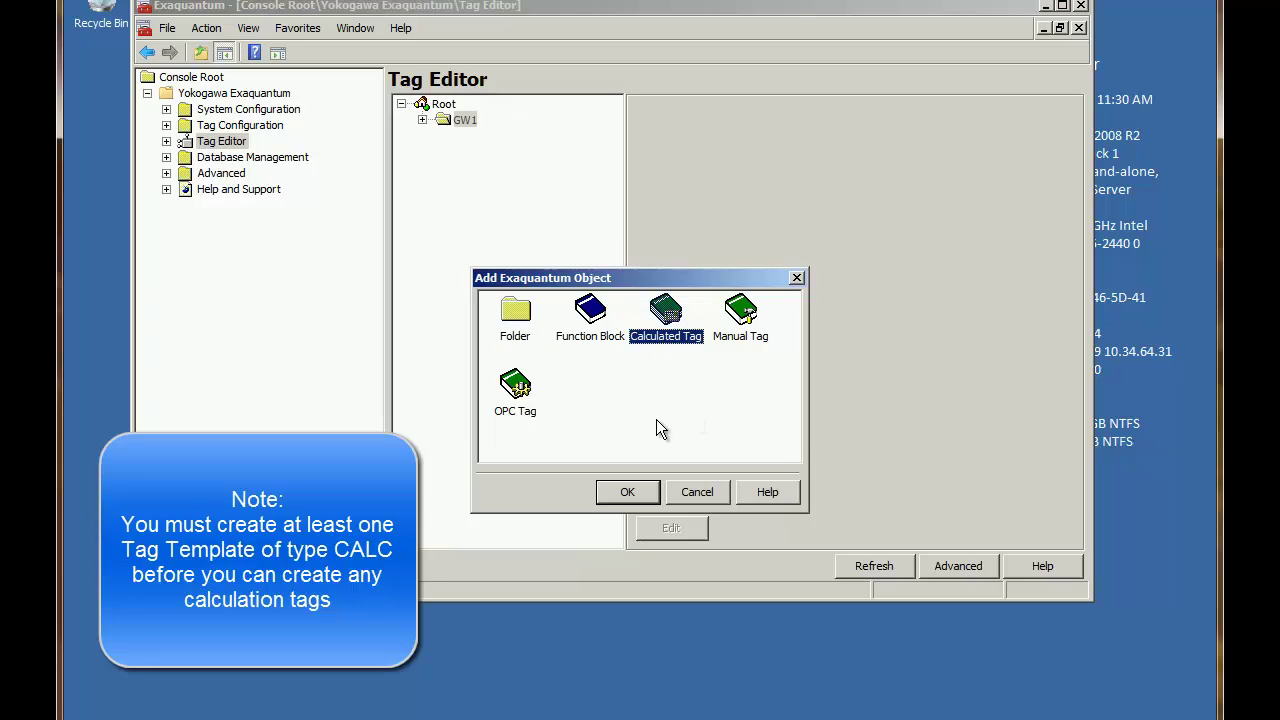
Name the new calculated tag 'Test1' and choose the CalcSP tag template.
left_click(630, 491)
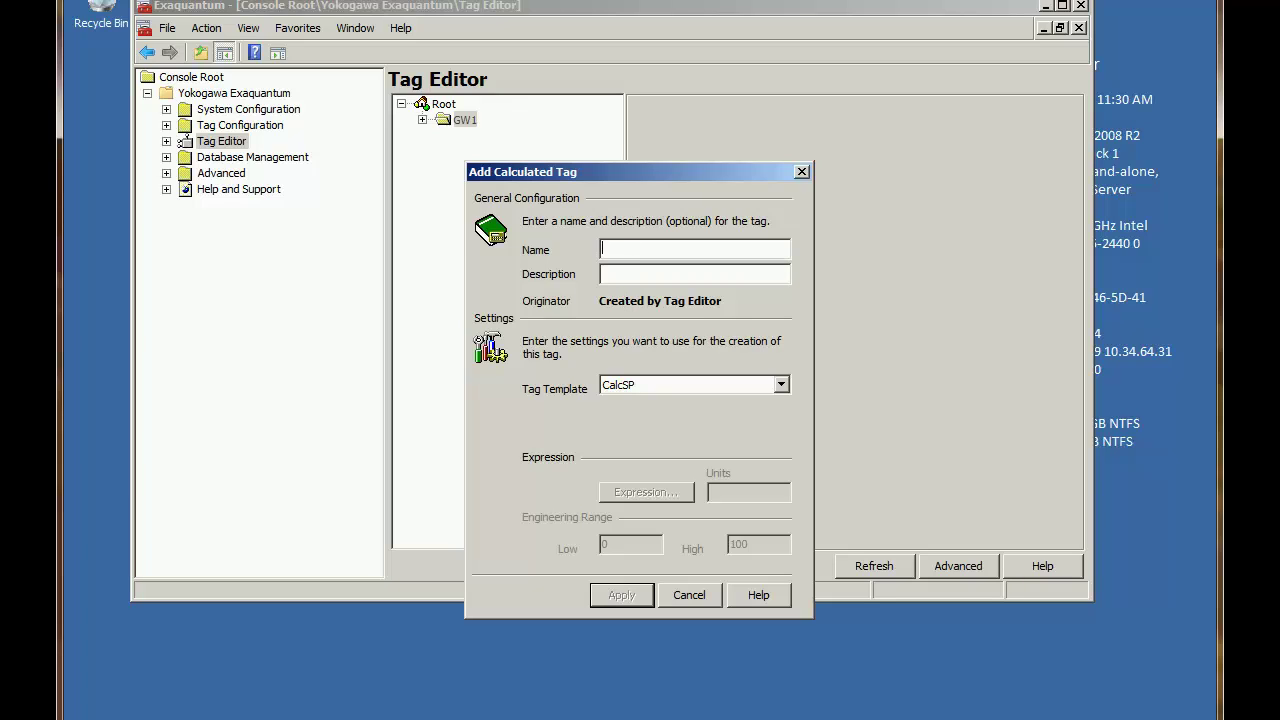
type("Test1")
left_click(781, 385)
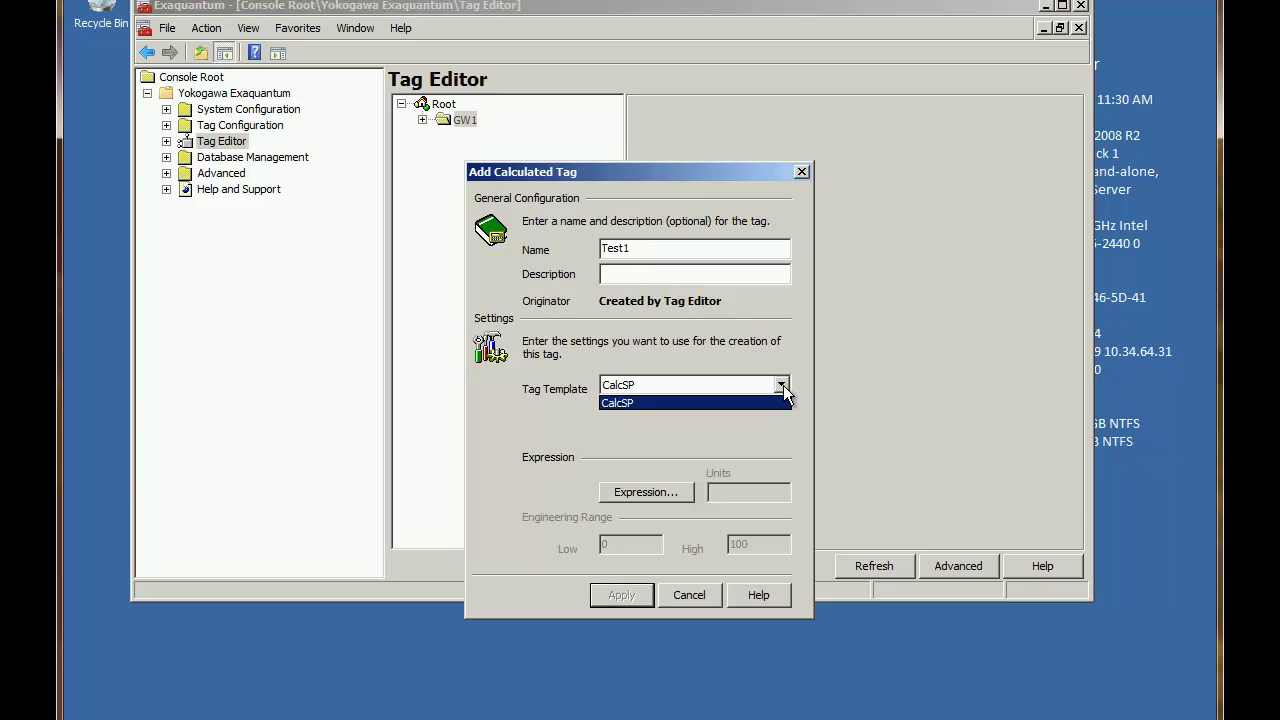
left_click(640, 403)
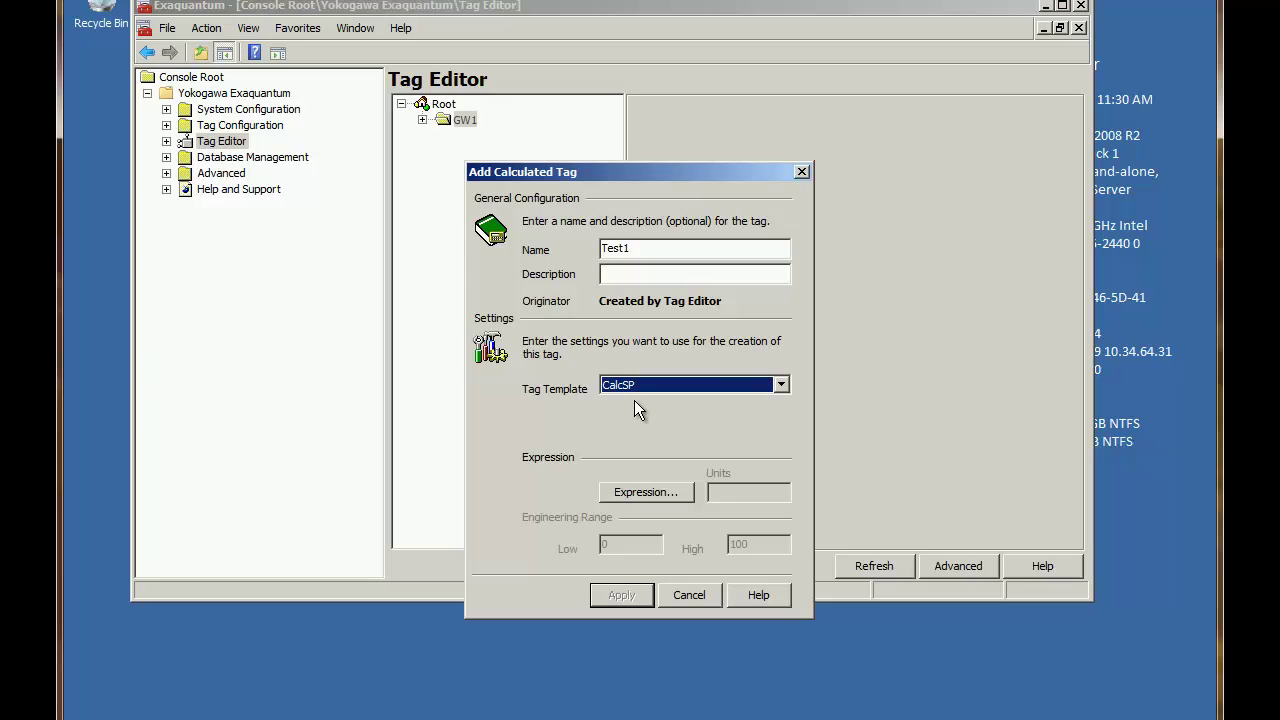
Open Test1's Expression Editor and expand Root > GW1 in the All Tags tree.
left_click(630, 493)
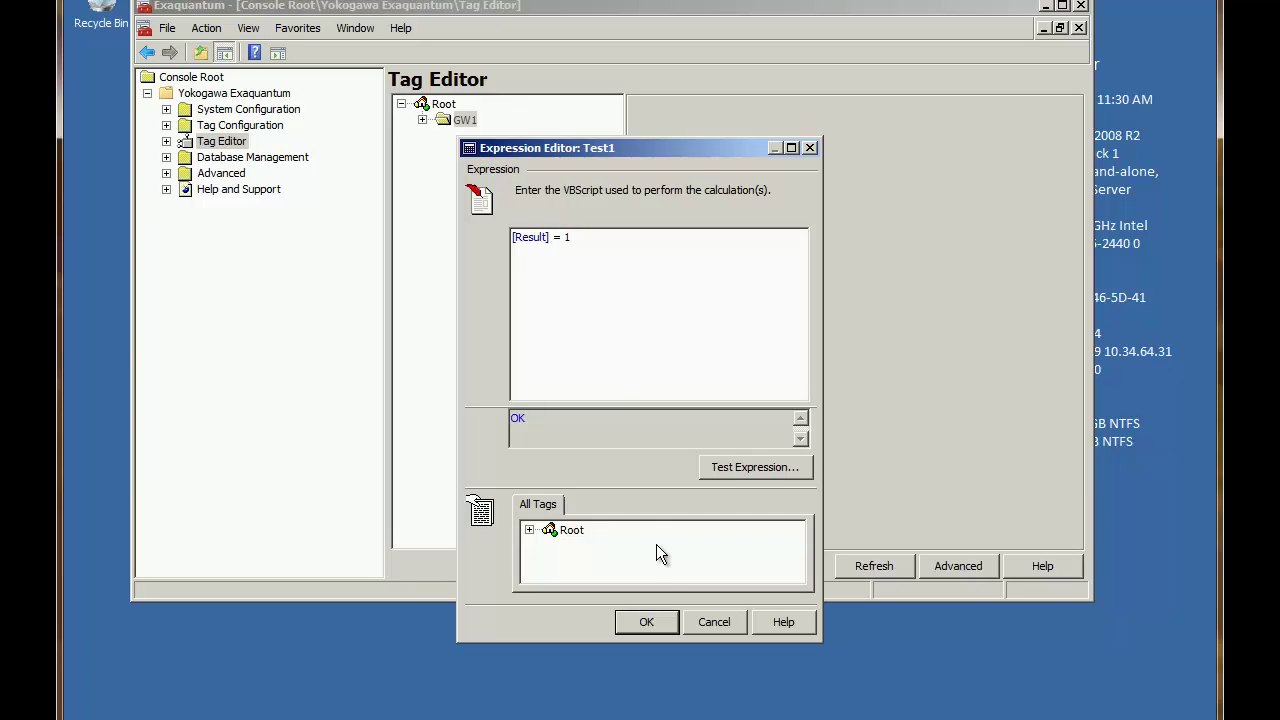
left_click(529, 531)
left_click(550, 546)
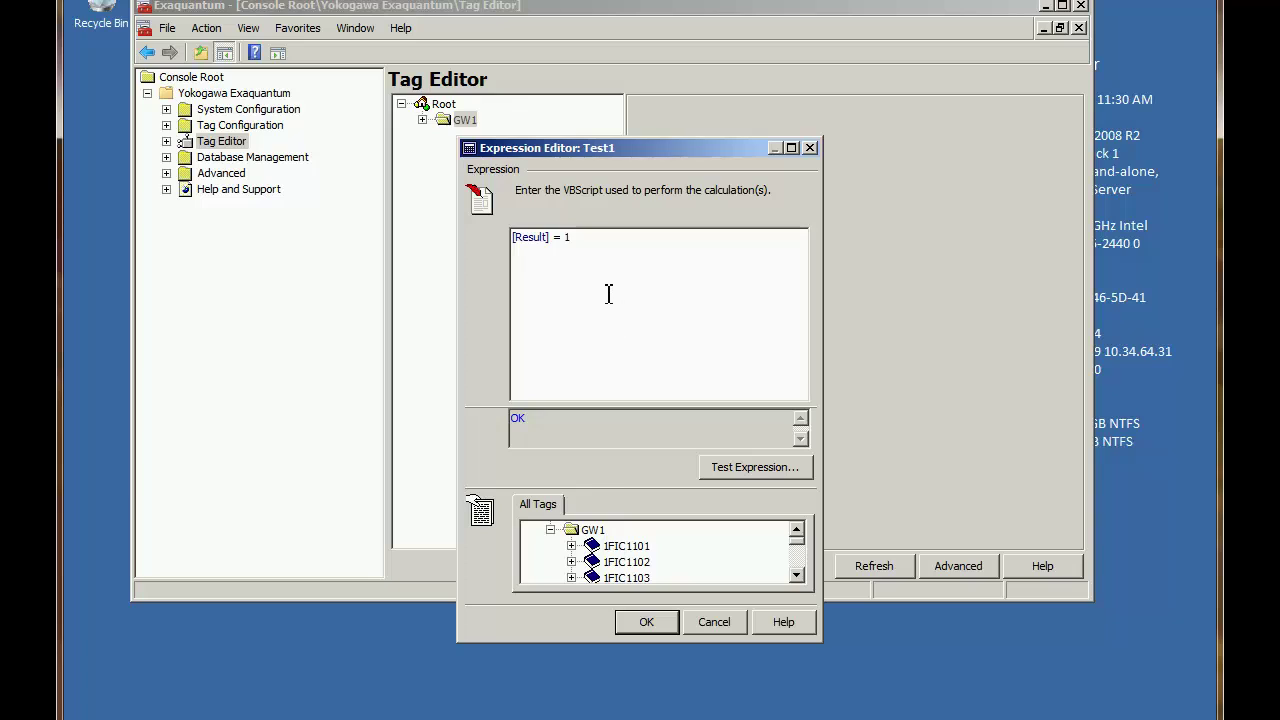
left_click(575, 245)
Replace the placeholder 1 with 1FIC1103 PV: [Result] = [Root.GW1.1FIC1103.PV.Value].
left_click(581, 246)
key("BackSpace")
left_click(796, 576)
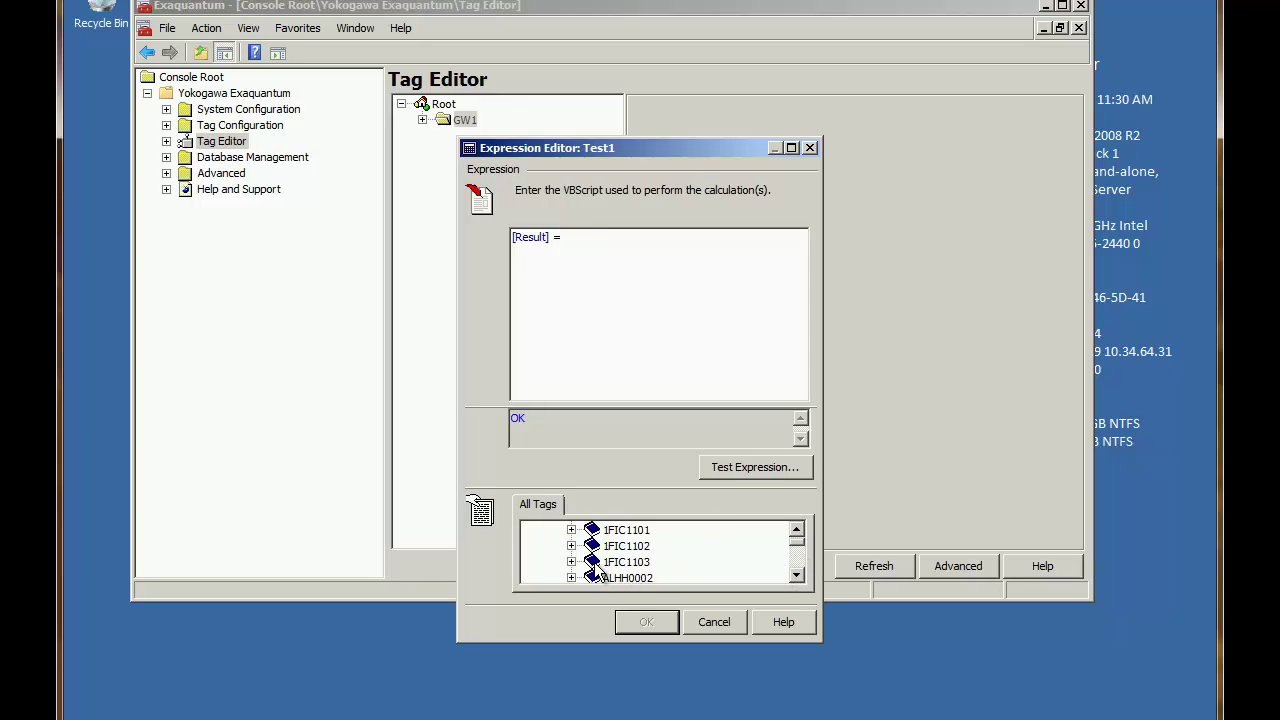
left_click(571, 562)
left_click(796, 577)
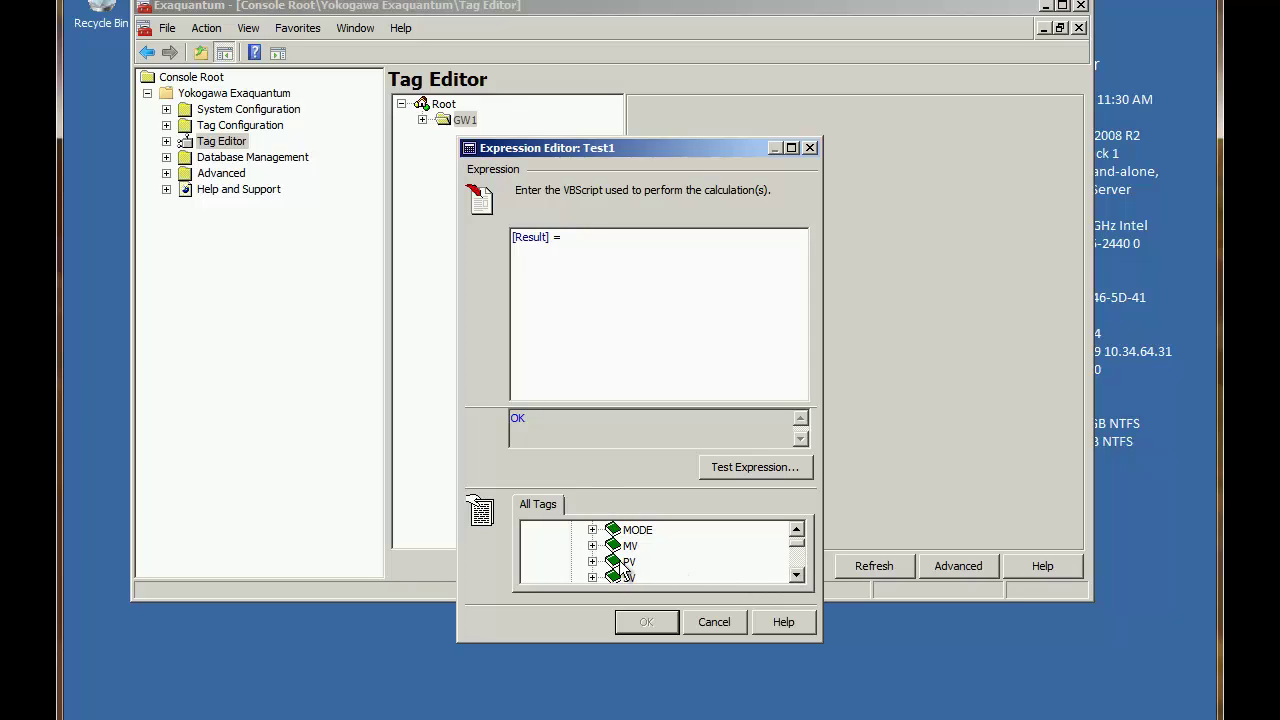
left_click(622, 258)
left_click_drag(622, 258, 622, 258)
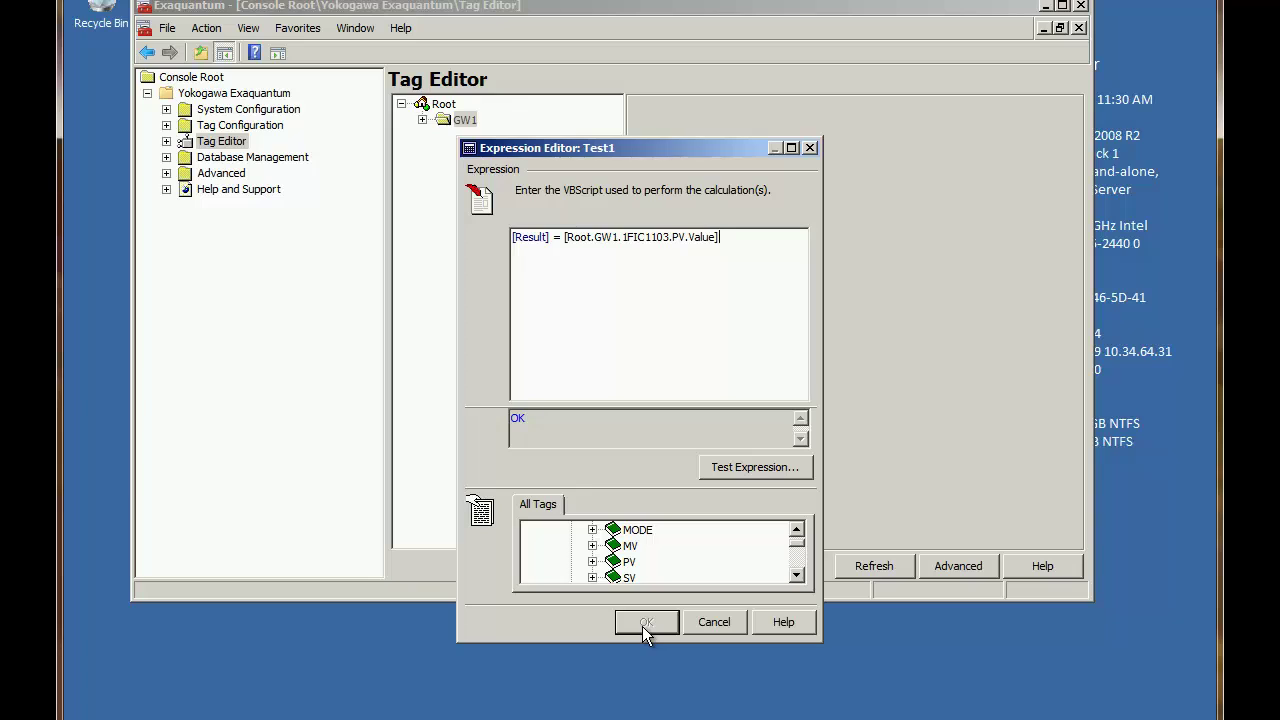
Test Test1's expression with source value 6, returning Result 6 with status OK.
left_click(754, 470)
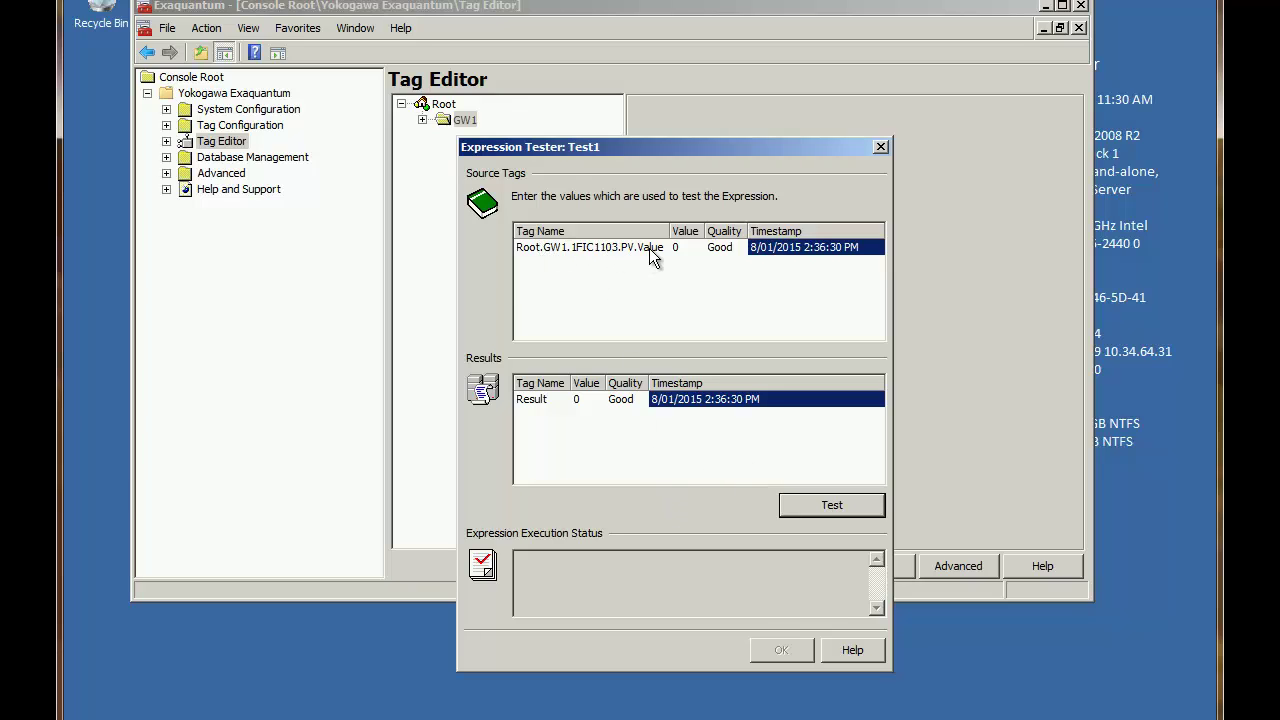
left_click(690, 250)
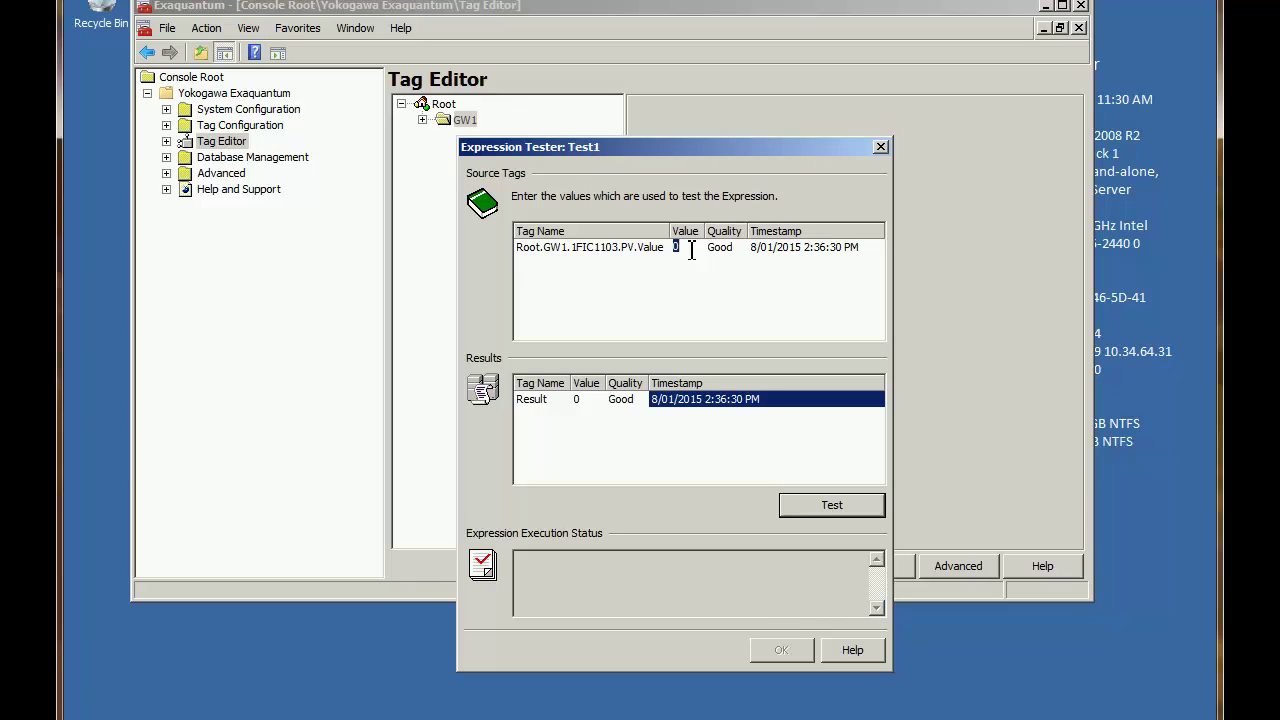
type("6")
left_click(845, 507)
Accept the test and expression, apply to save Test1, and expand 1FIC1103.
left_click(782, 651)
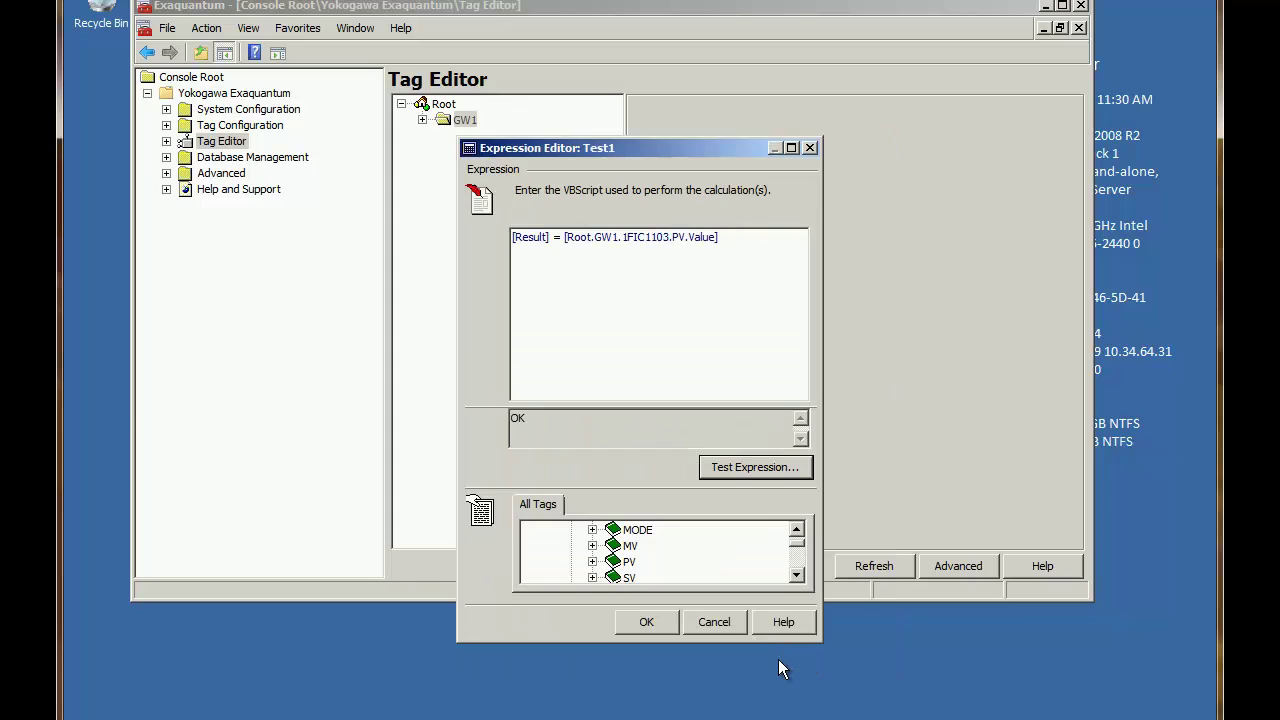
left_click(658, 626)
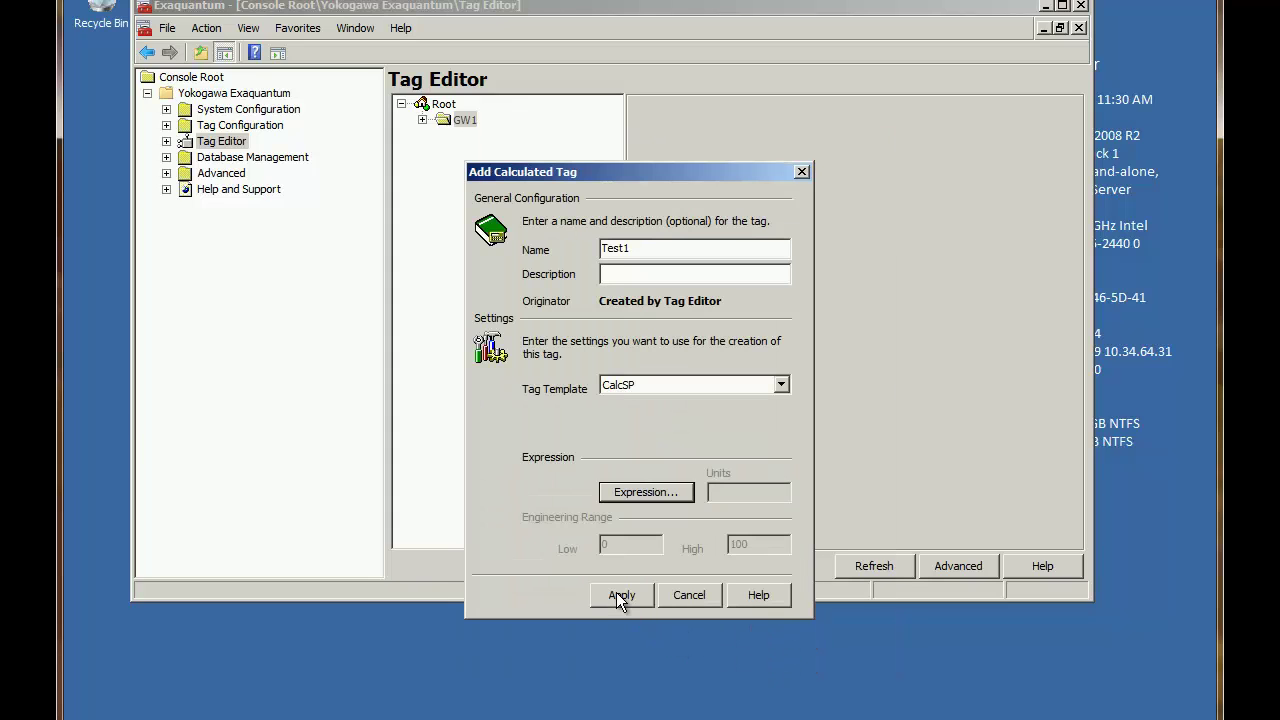
left_click(619, 594)
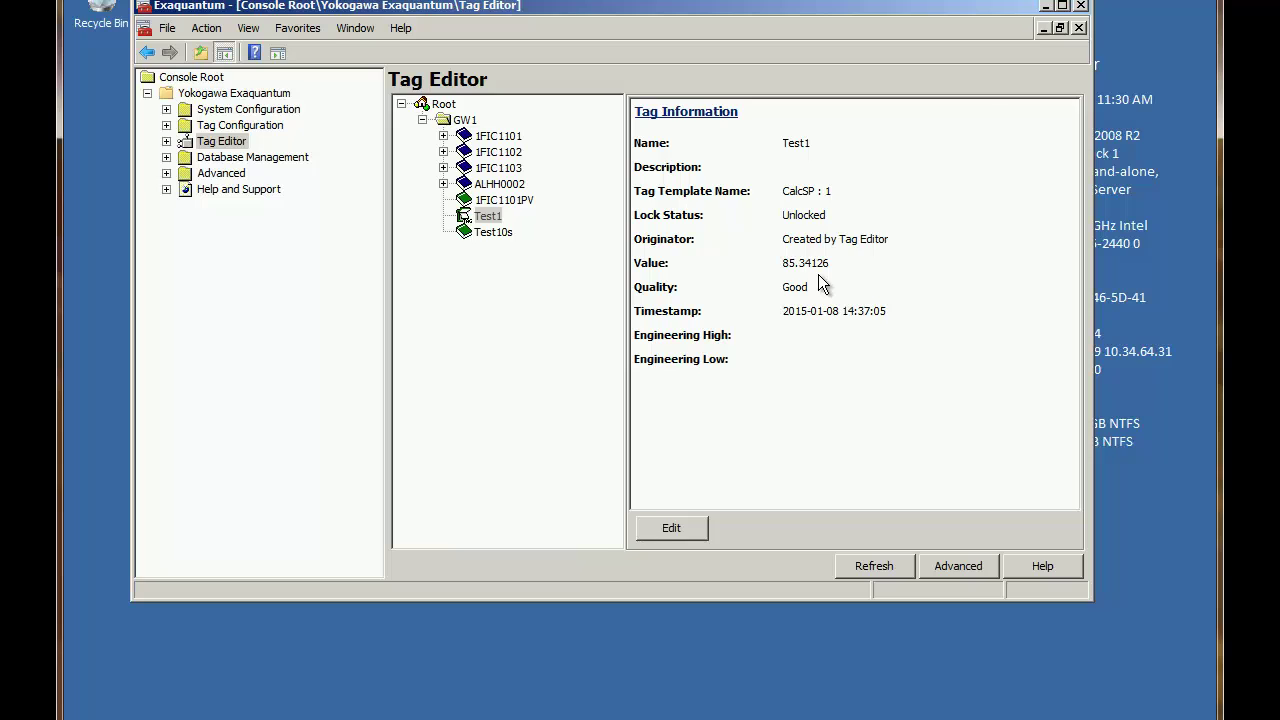
left_click(443, 167)
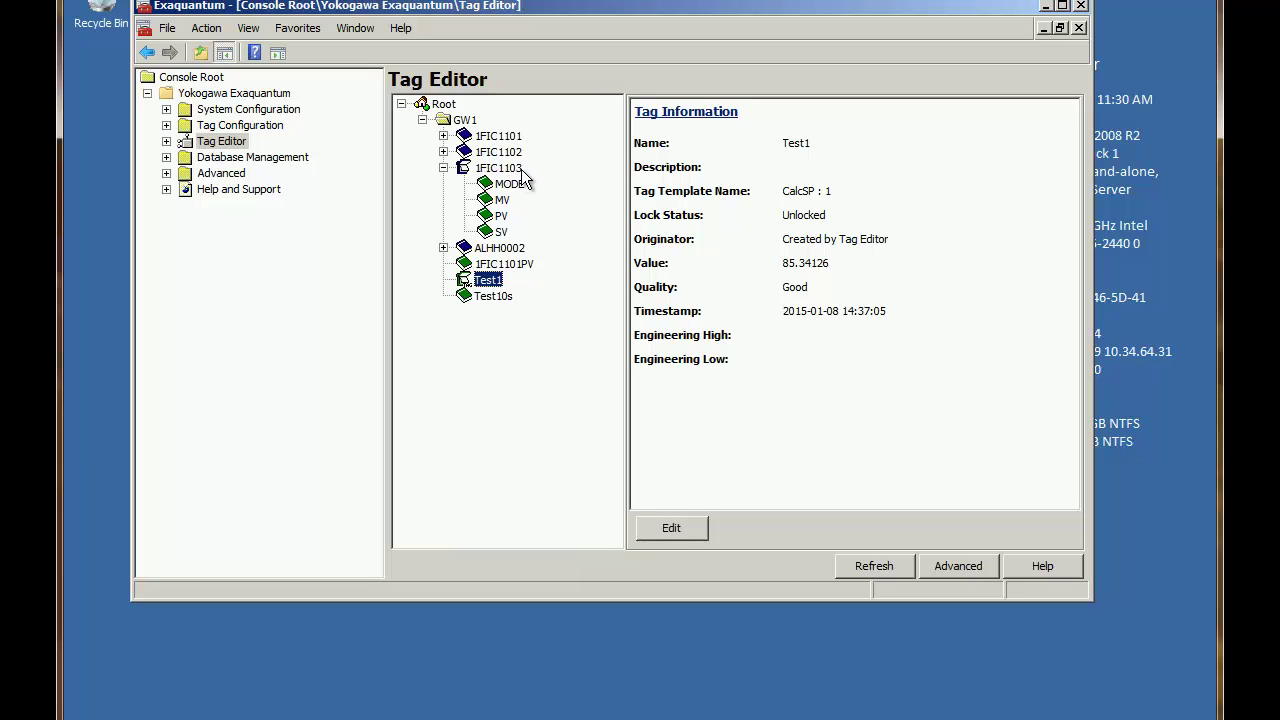
Compare Test1 with the 1FIC1103 PV tag, both updating to 14.71512.
left_click(502, 216)
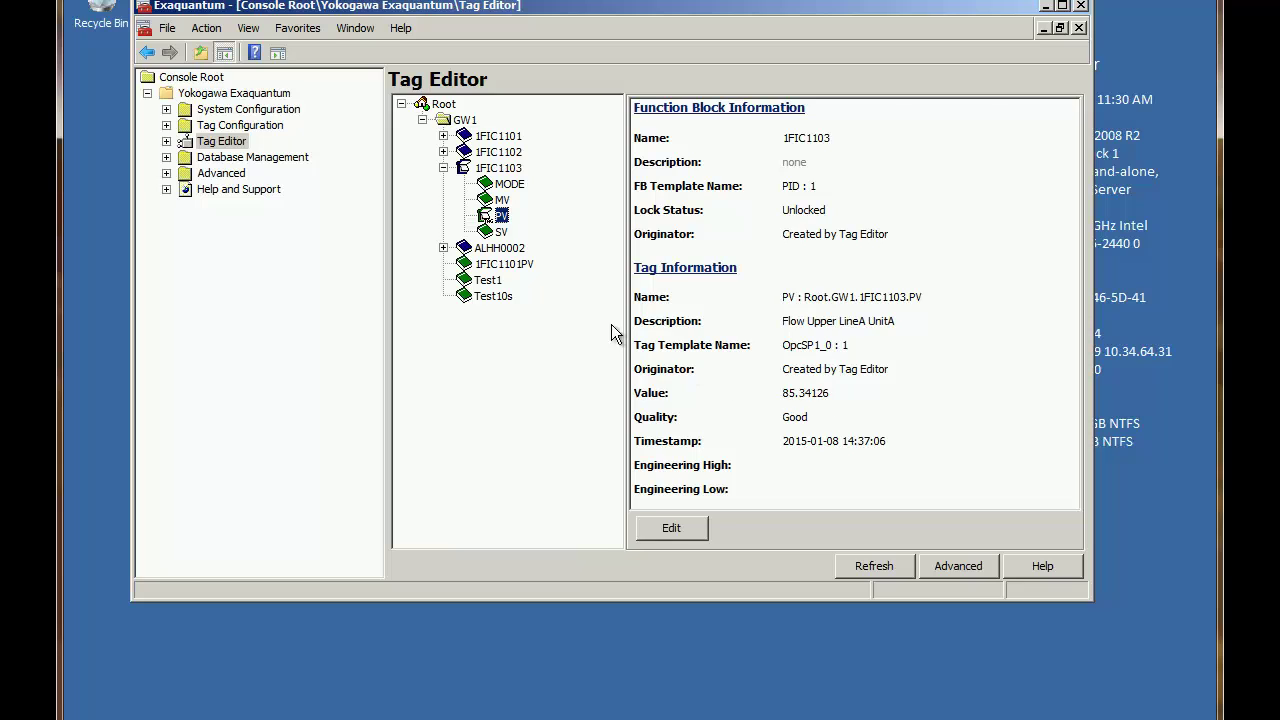
left_click(490, 282)
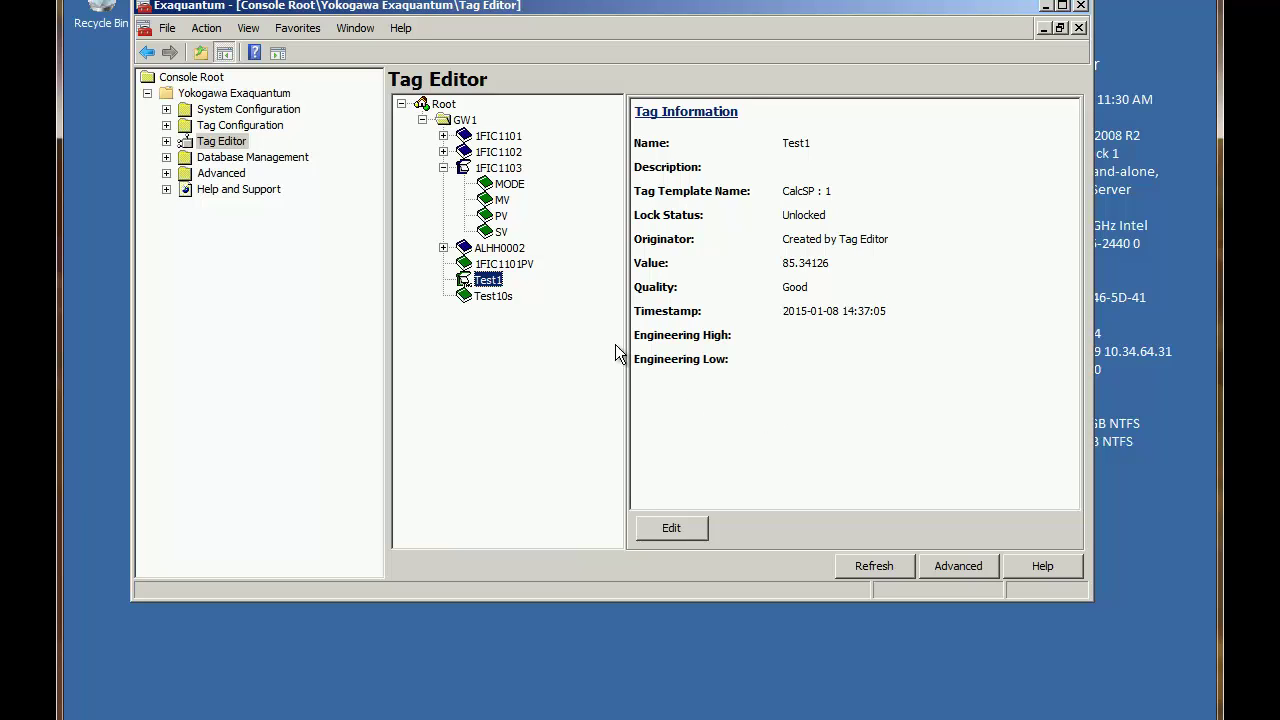
left_click(499, 216)
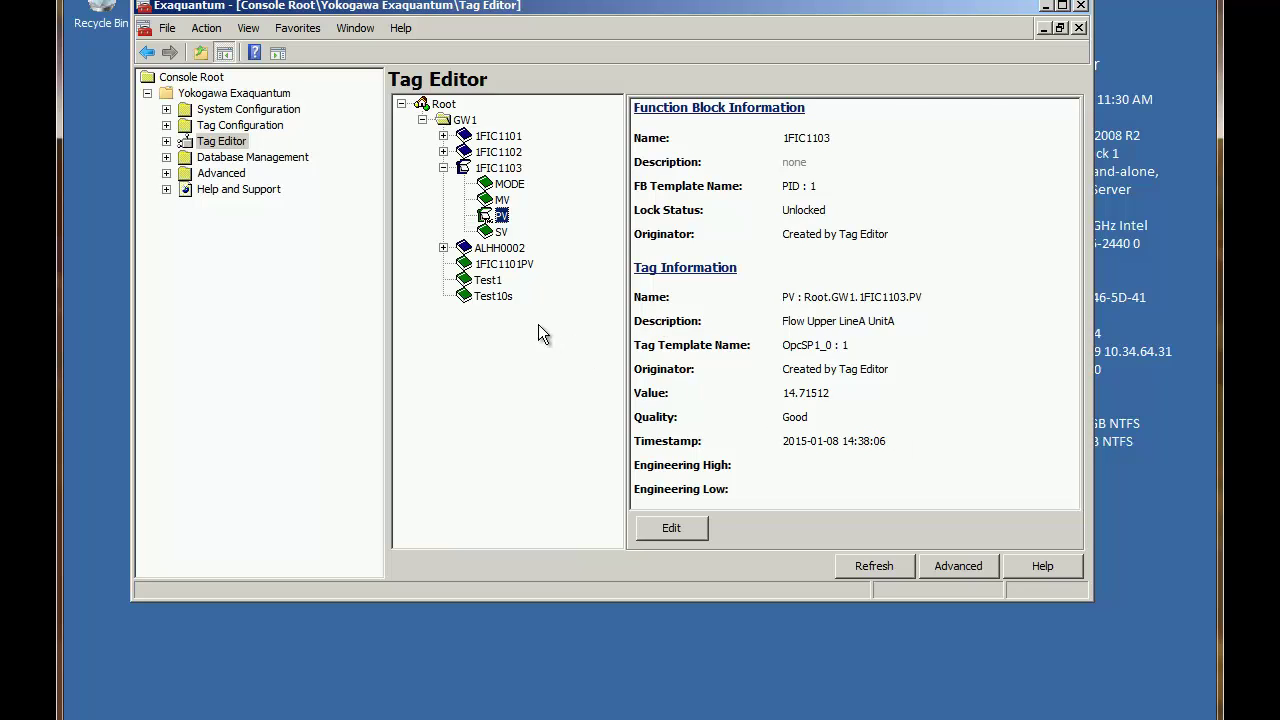
left_click(490, 281)
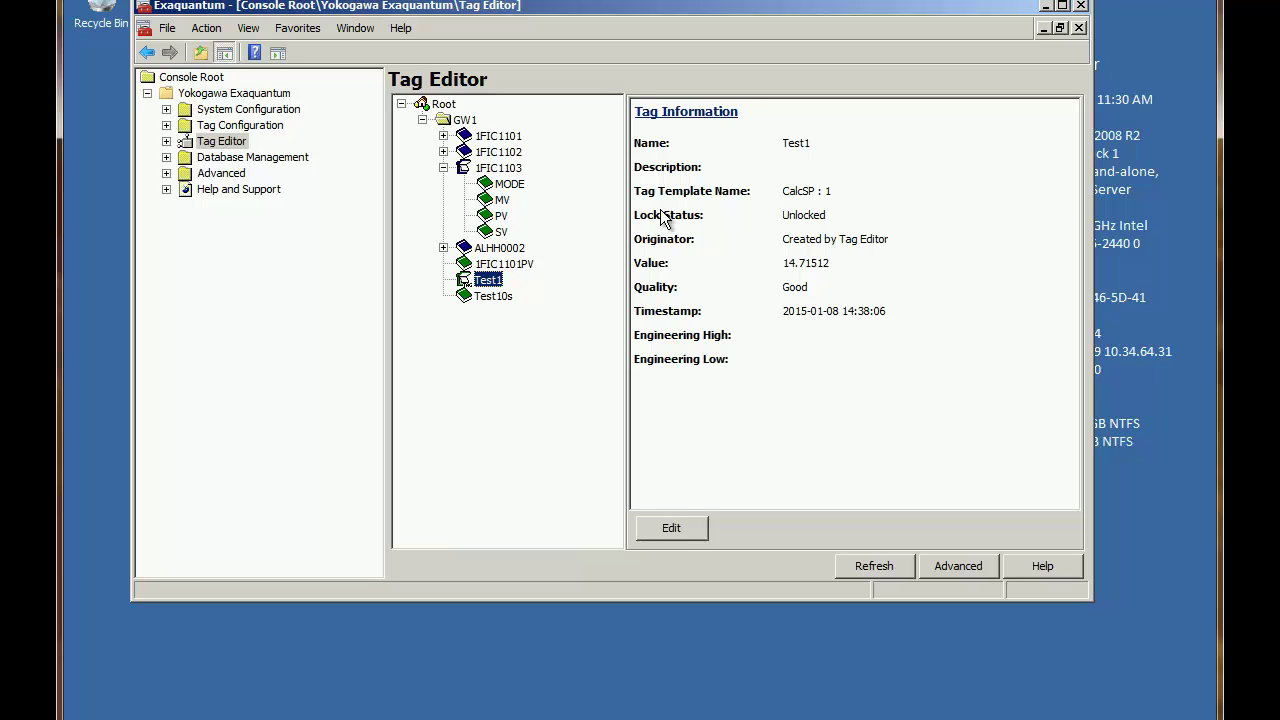
Add a calculated tag named 'Test2' under GW1 and open its Expression Editor.
left_click(470, 121)
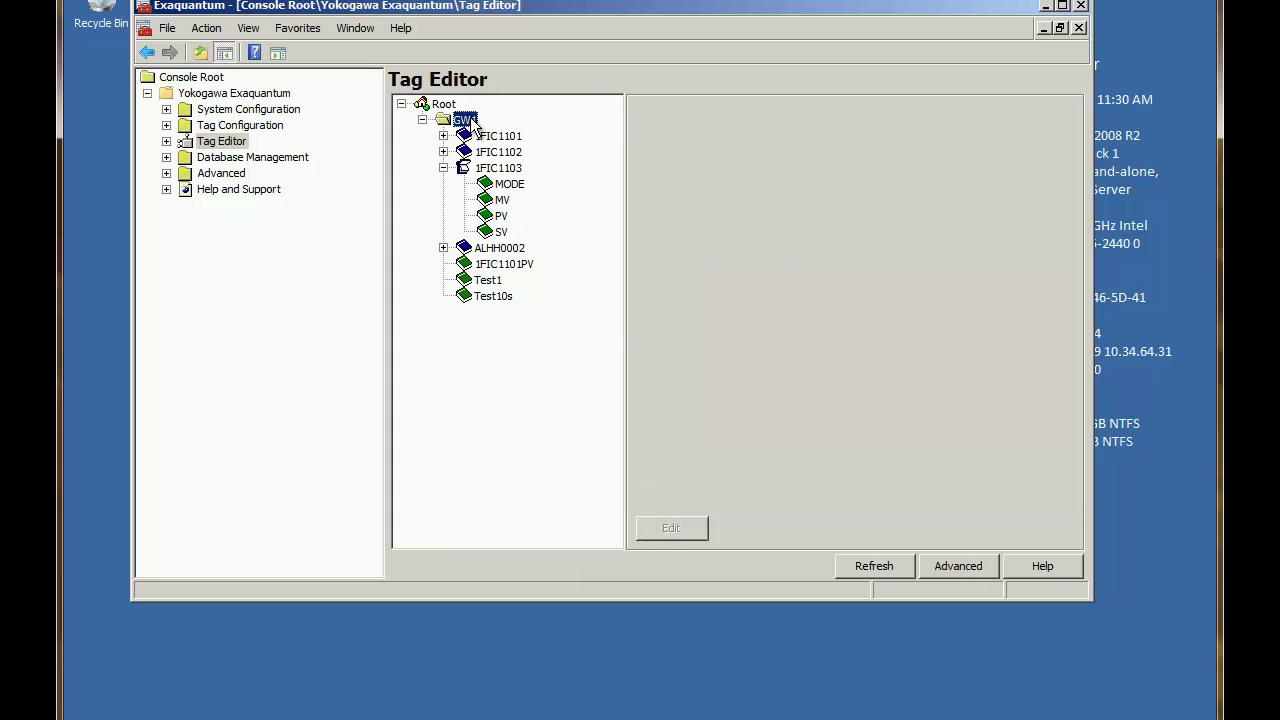
right_click(470, 121)
left_click(505, 126)
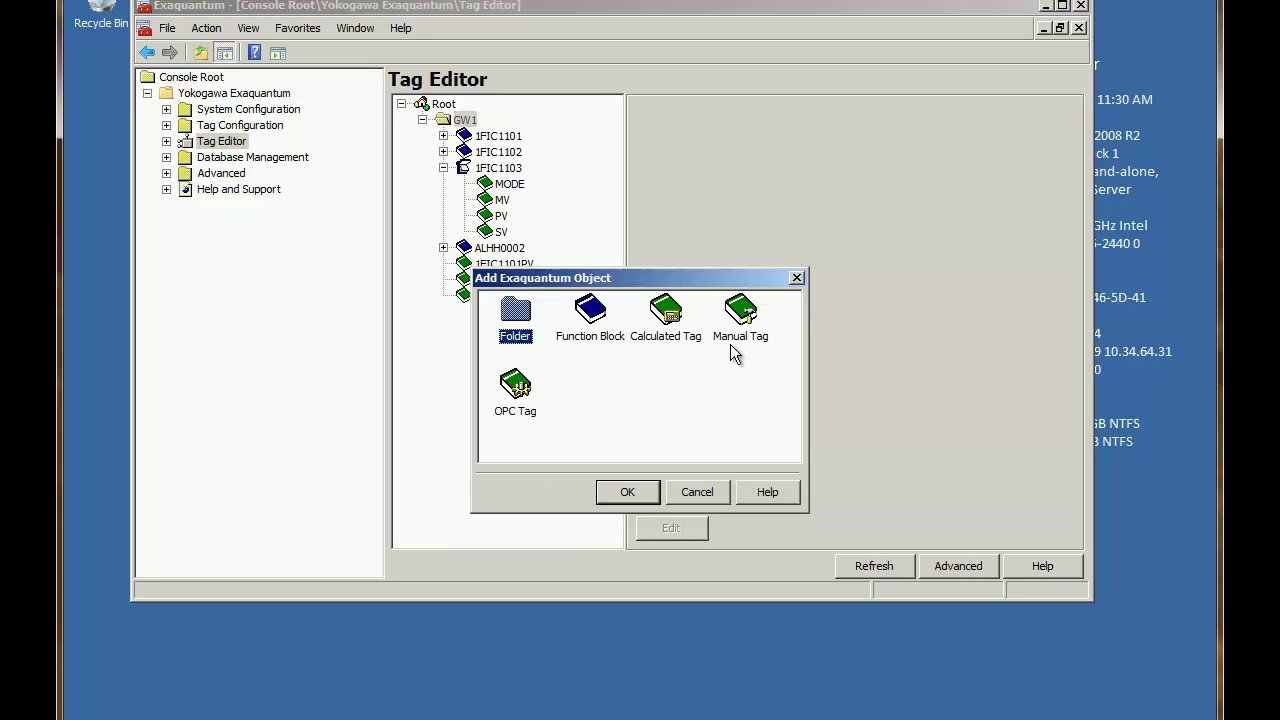
left_click(665, 315)
left_click(641, 496)
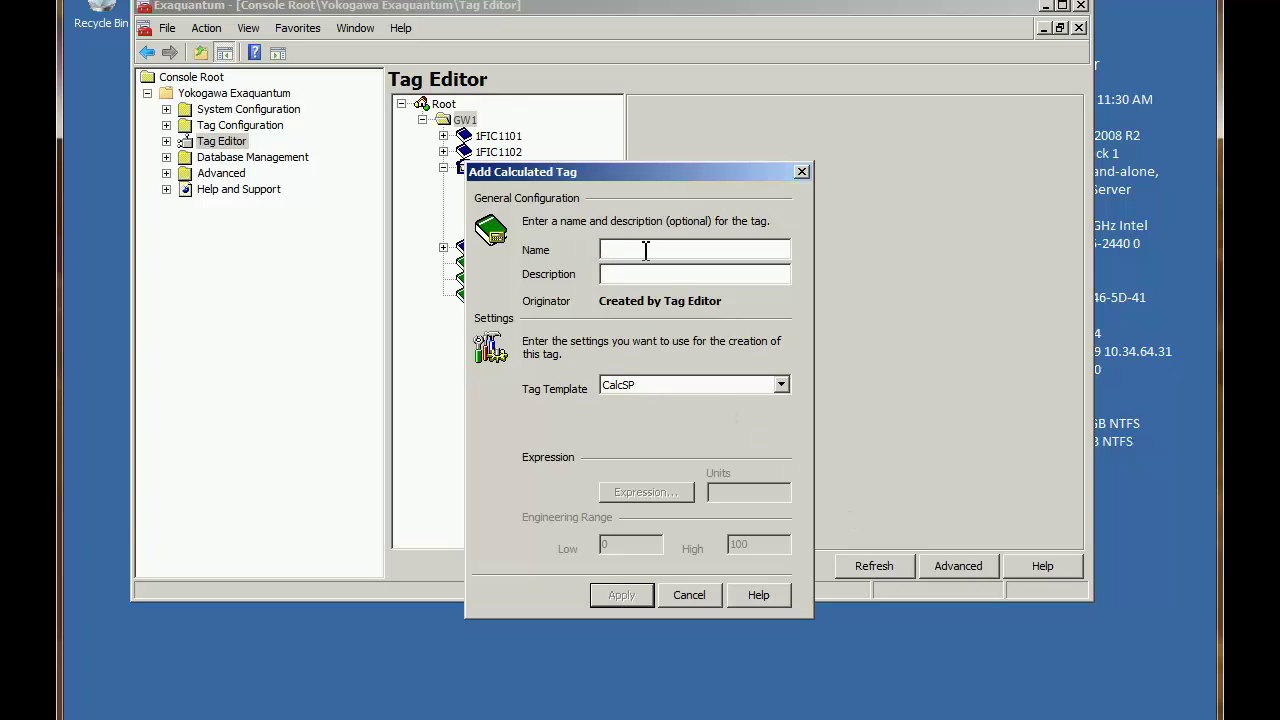
type("Test2")
left_click(670, 494)
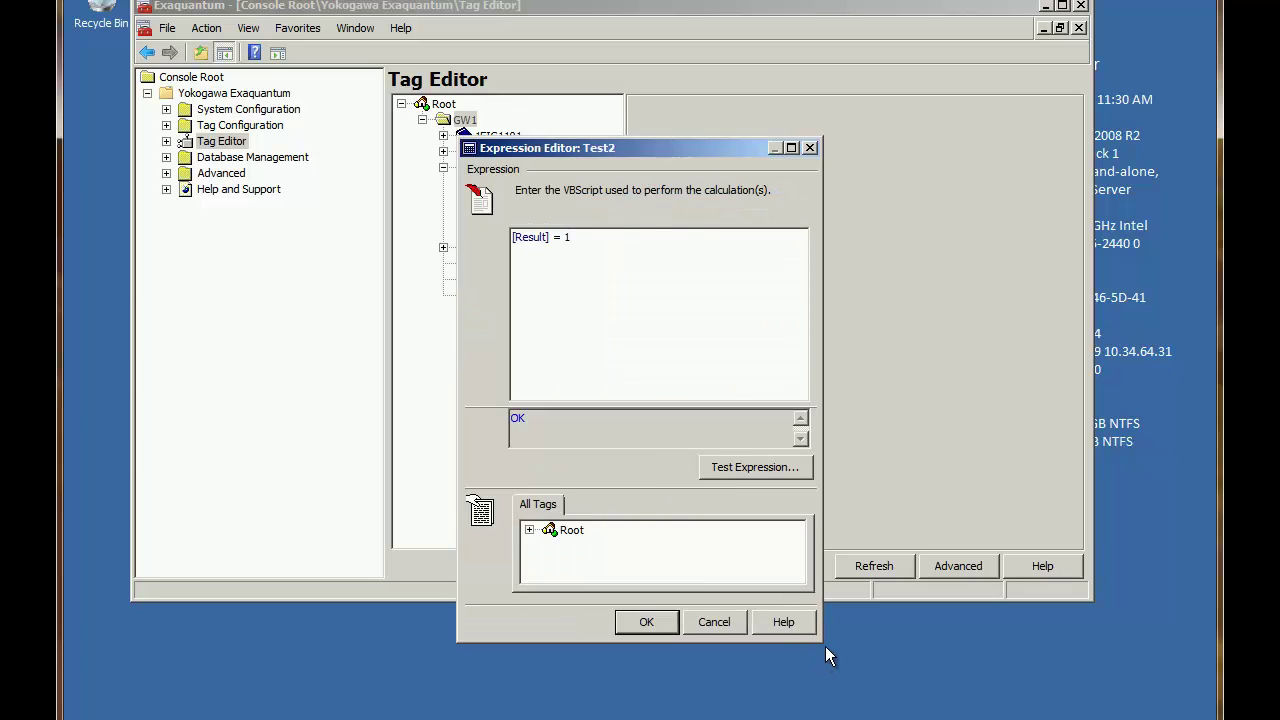
Enlarge the Expression Editor and insert blank lines above [Result] = 1.
left_click_drag(821, 641, 1122, 719)
left_click_drag(675, 152, 621, 66)
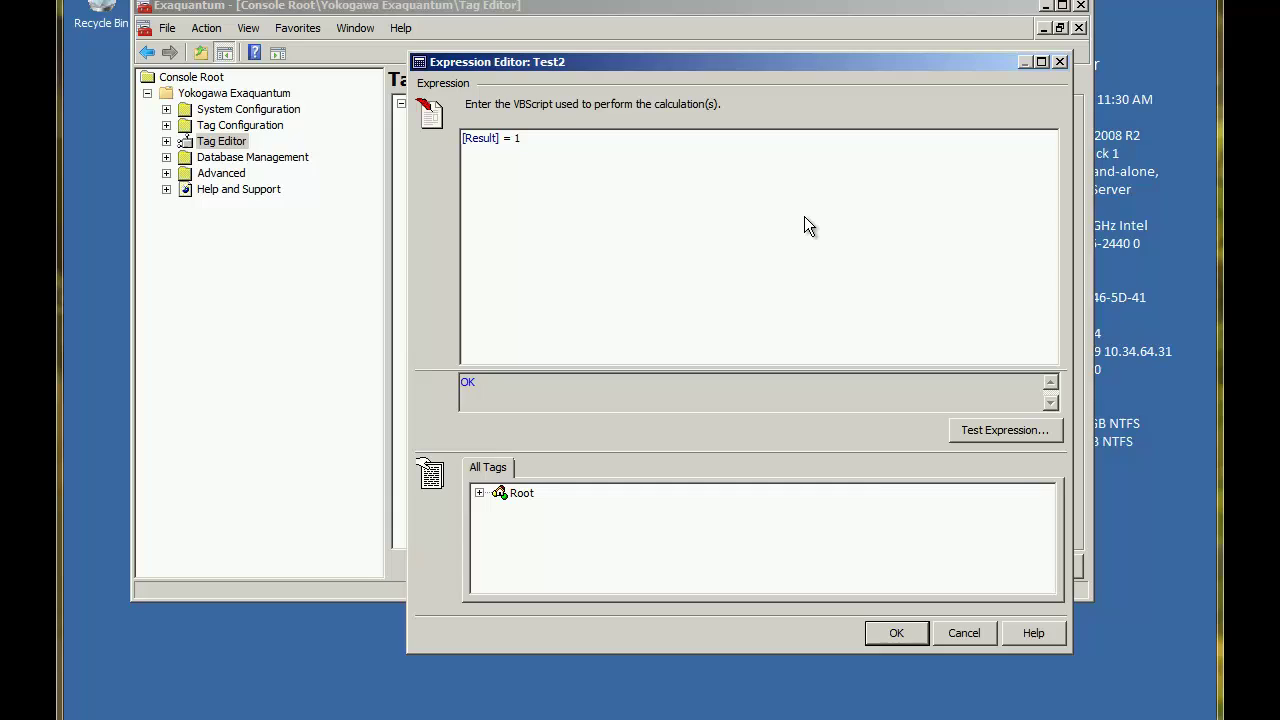
left_click(712, 158)
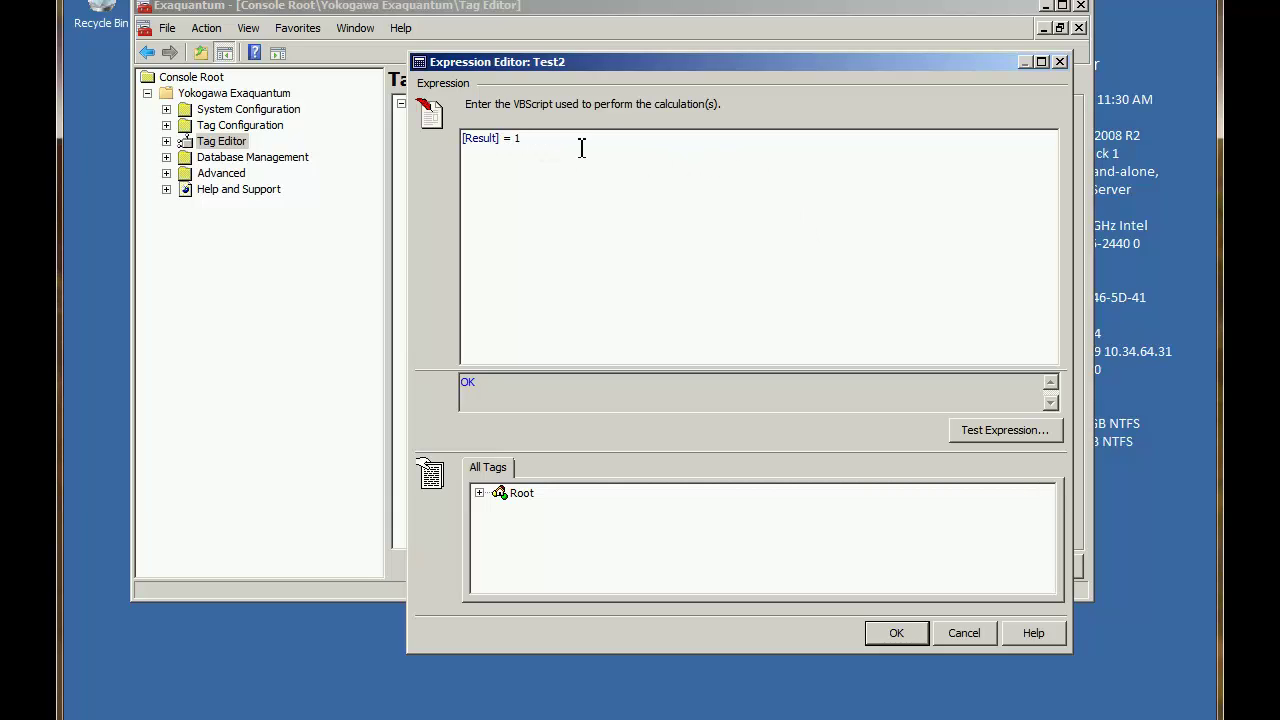
key("Home")
key("Return")
key("Return")
Declare 'Dim cTemp' on line one and begin a 'cTemp =' line below it.
left_click(493, 146)
type("Dim cTemp")
key("Return")
key("Return")
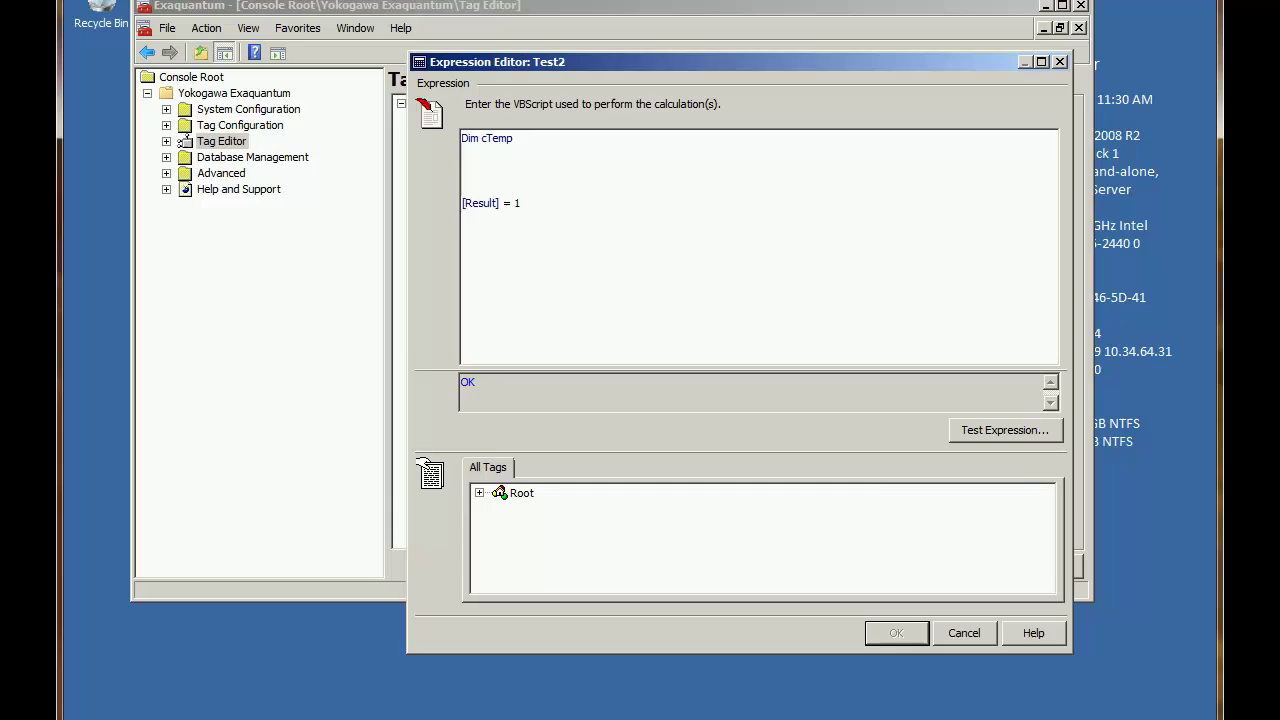
type("cTemp =")
Assign the 1FIC1101 PV value to cTemp from the All Tags tree.
left_click(479, 493)
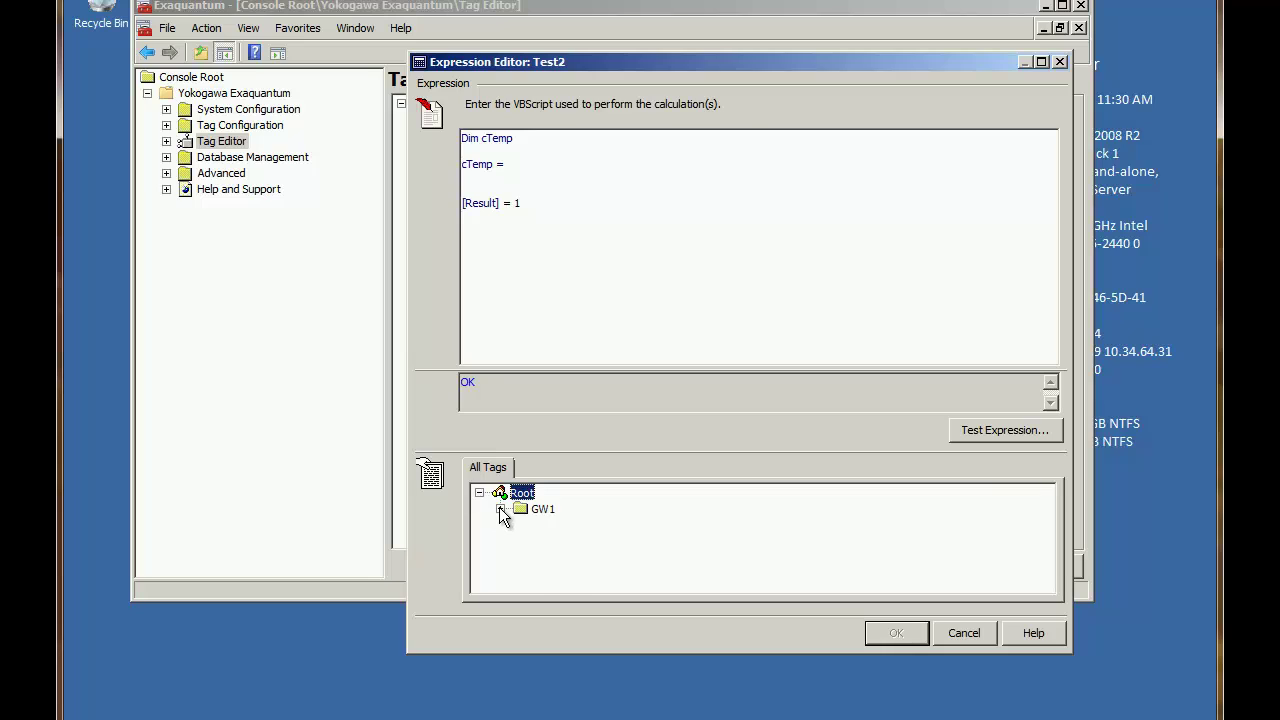
left_click(500, 509)
left_click(521, 509)
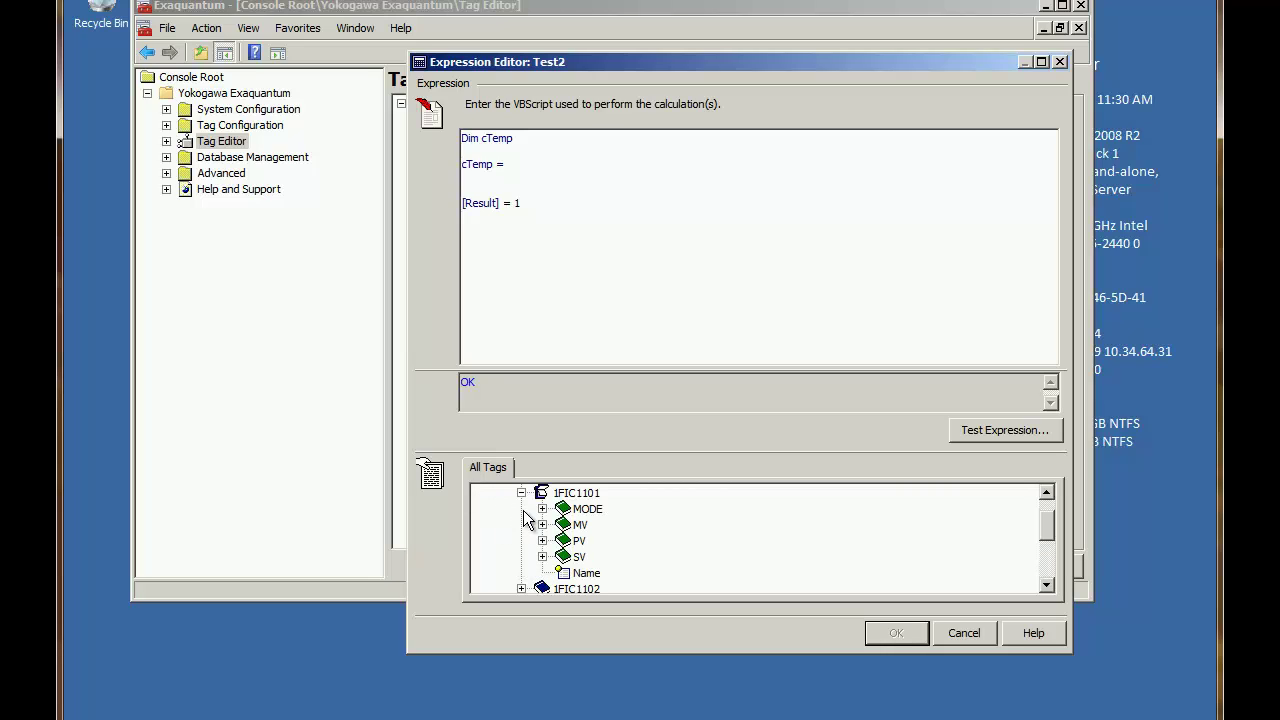
left_click_drag(578, 540, 556, 164)
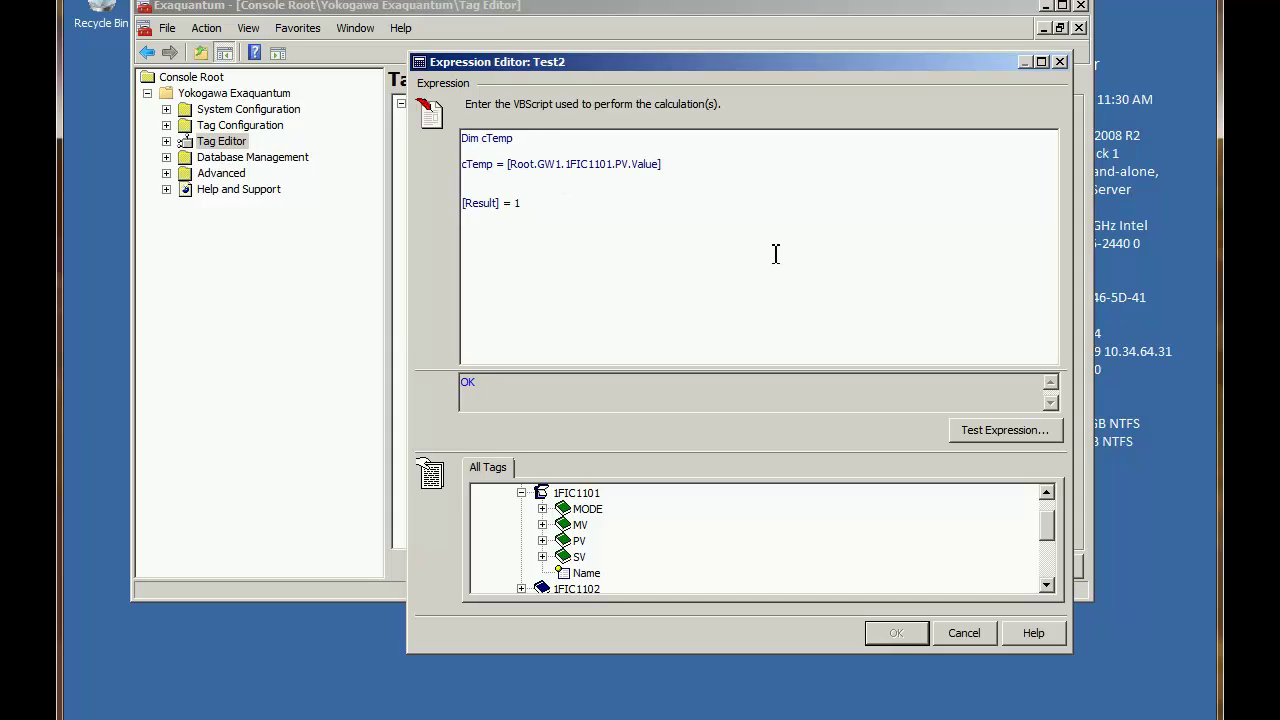
key("Return")
key("Return")
Add cTemp = (cTemp * 9) / 5 and cTemp = cTemp + 32, then set [Result] = cTemp.
type("cTemp = (cTemp * 9) / 5")
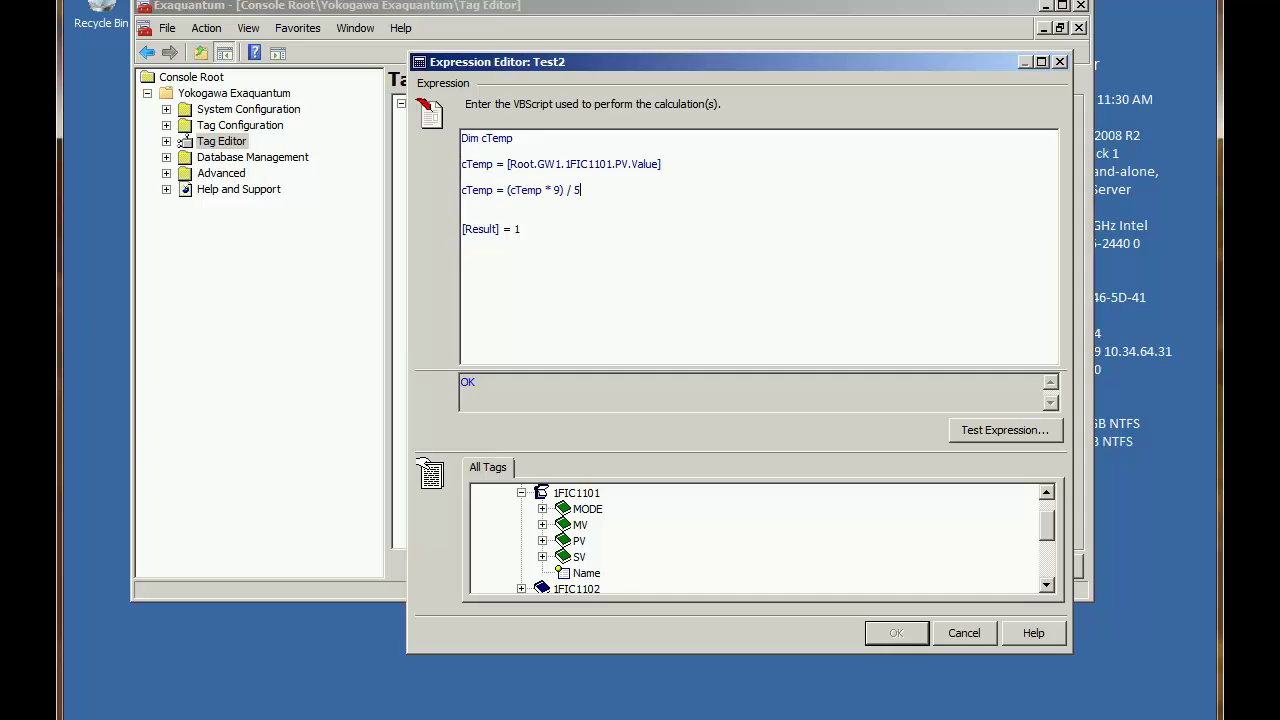
key("Return")
type("cTemp * 9) / 5p = cTemp")
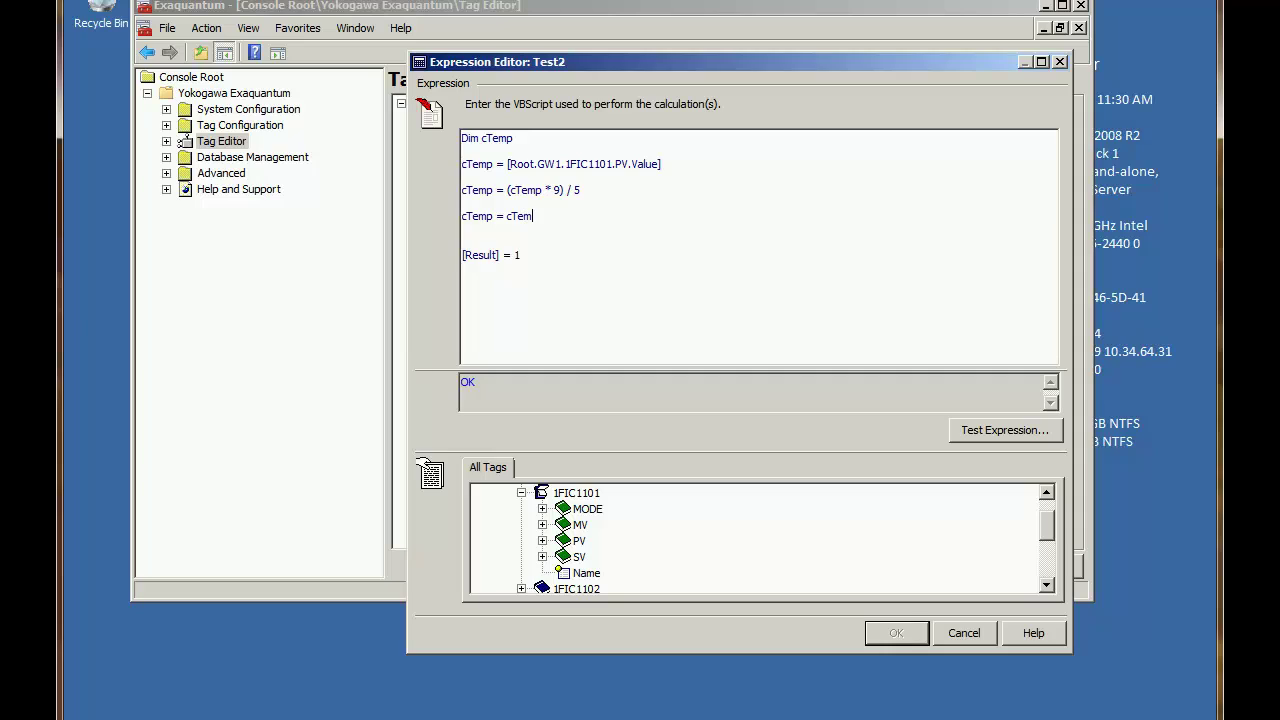
type(" + 32")
key("BackSpace")
type("cTemp")
Test Test2's expression with source values 0 and then 100, confirming 100 gives 212.
left_click(1001, 430)
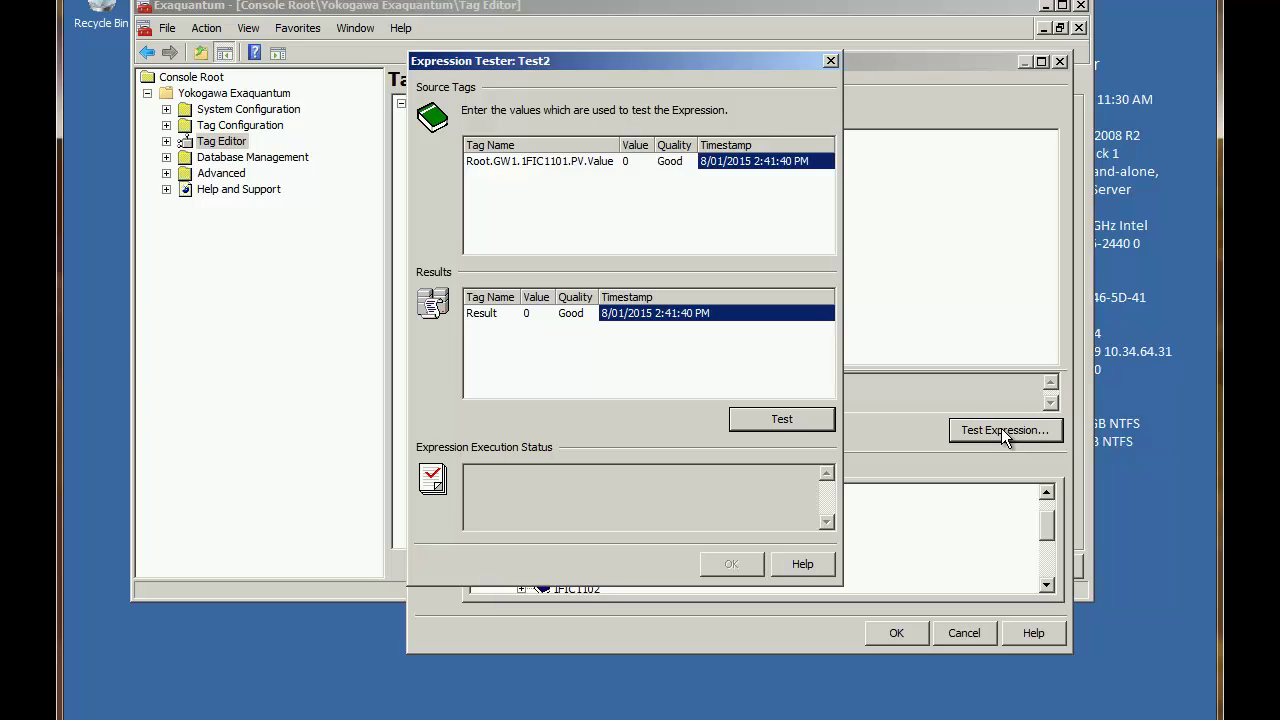
left_click(630, 162)
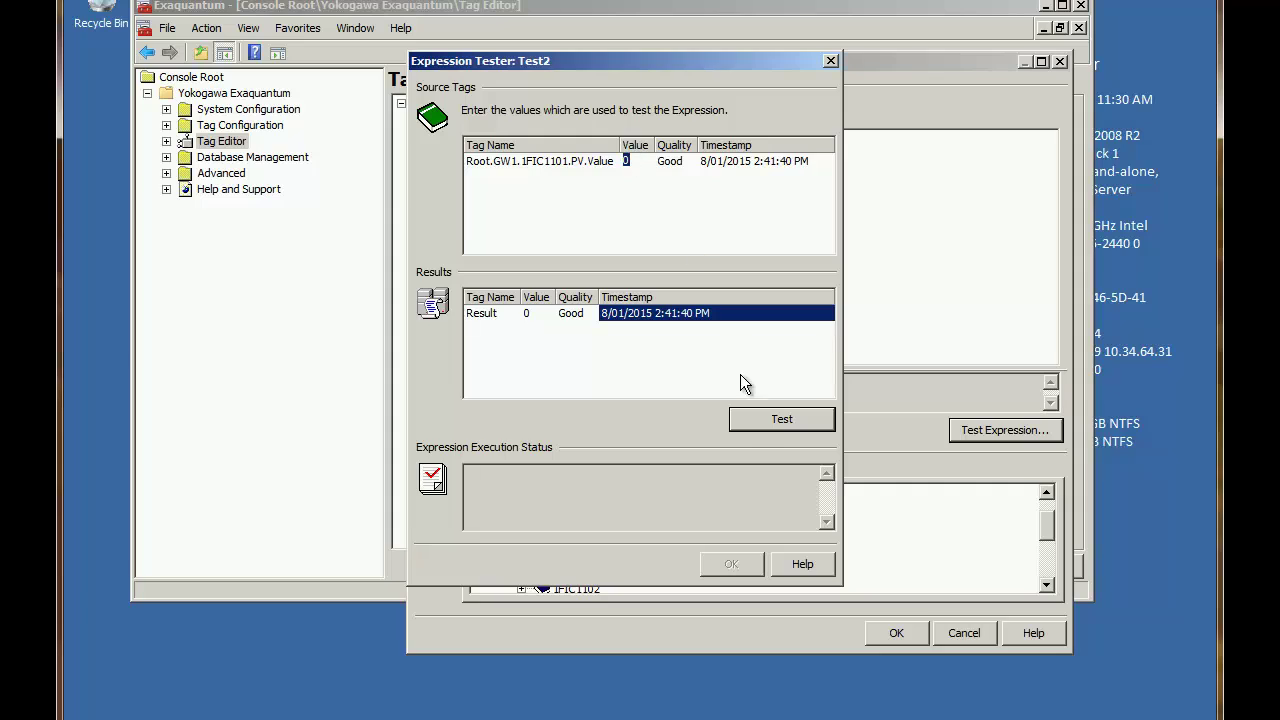
left_click(763, 424)
type("100")
left_click(757, 420)
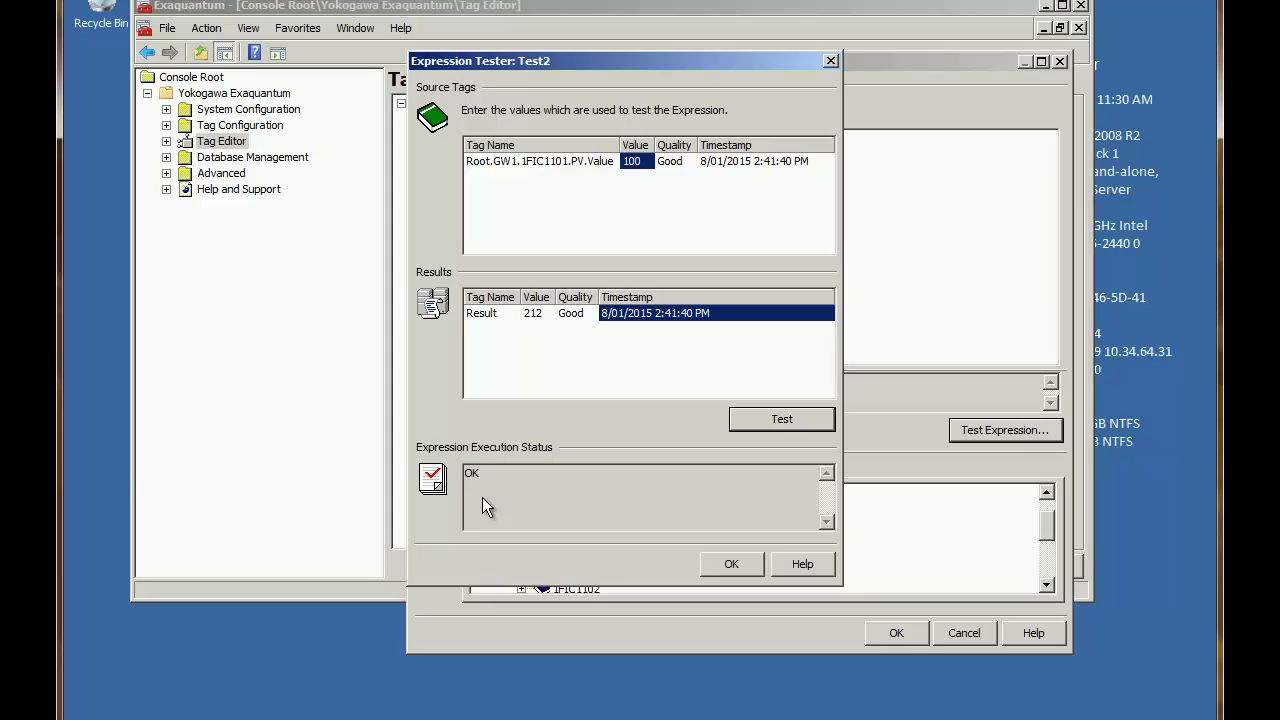
Accept the Celsius-to-Fahrenheit expression and apply to create Test2 under GW1.
left_click(742, 567)
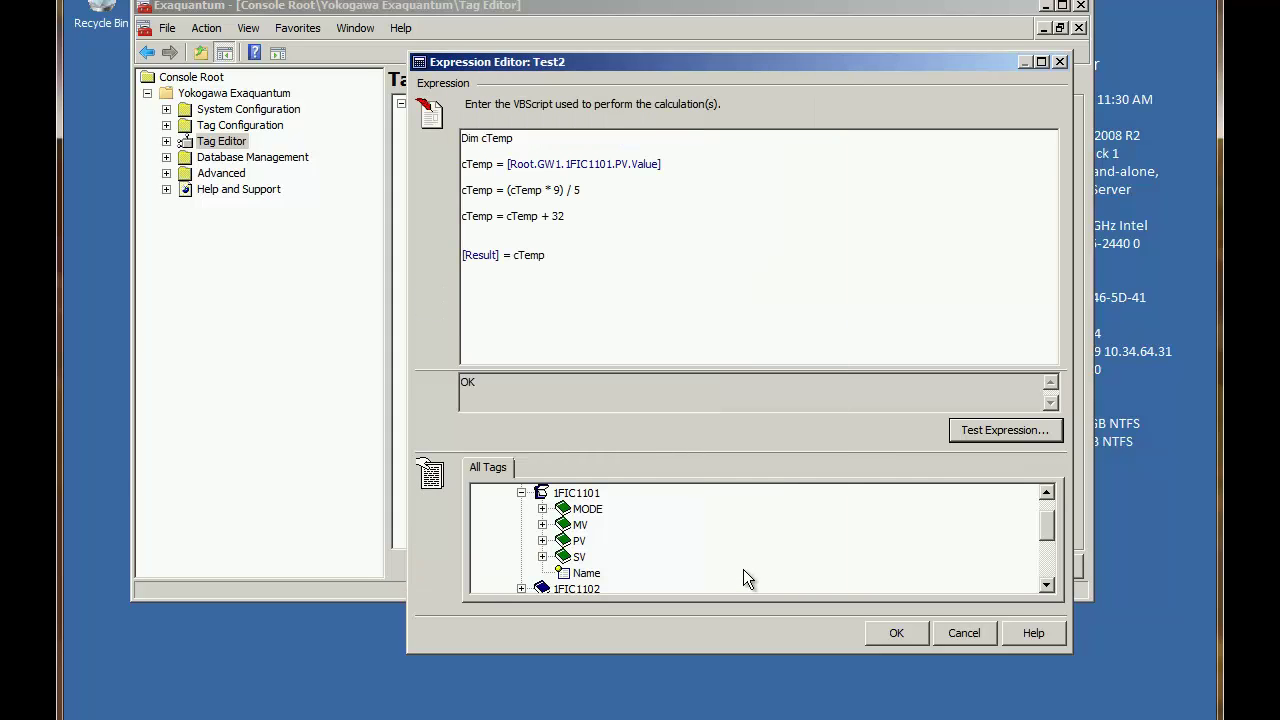
left_click(910, 636)
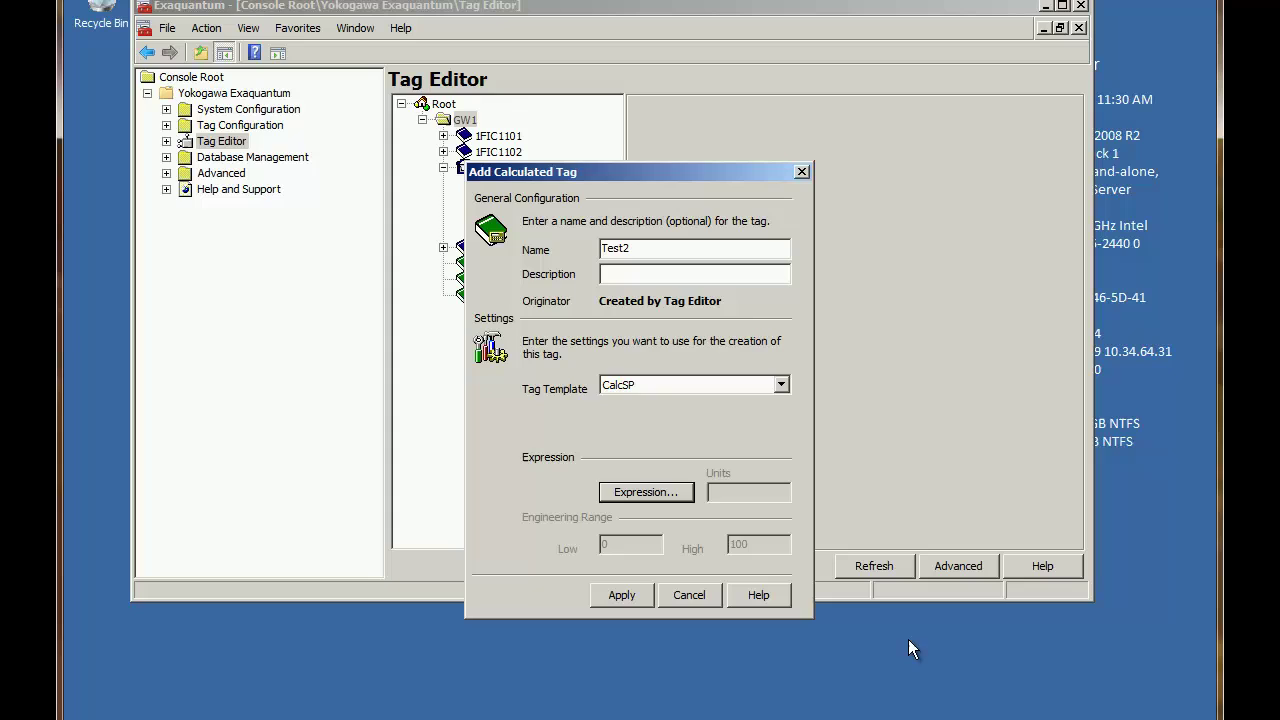
left_click(622, 595)
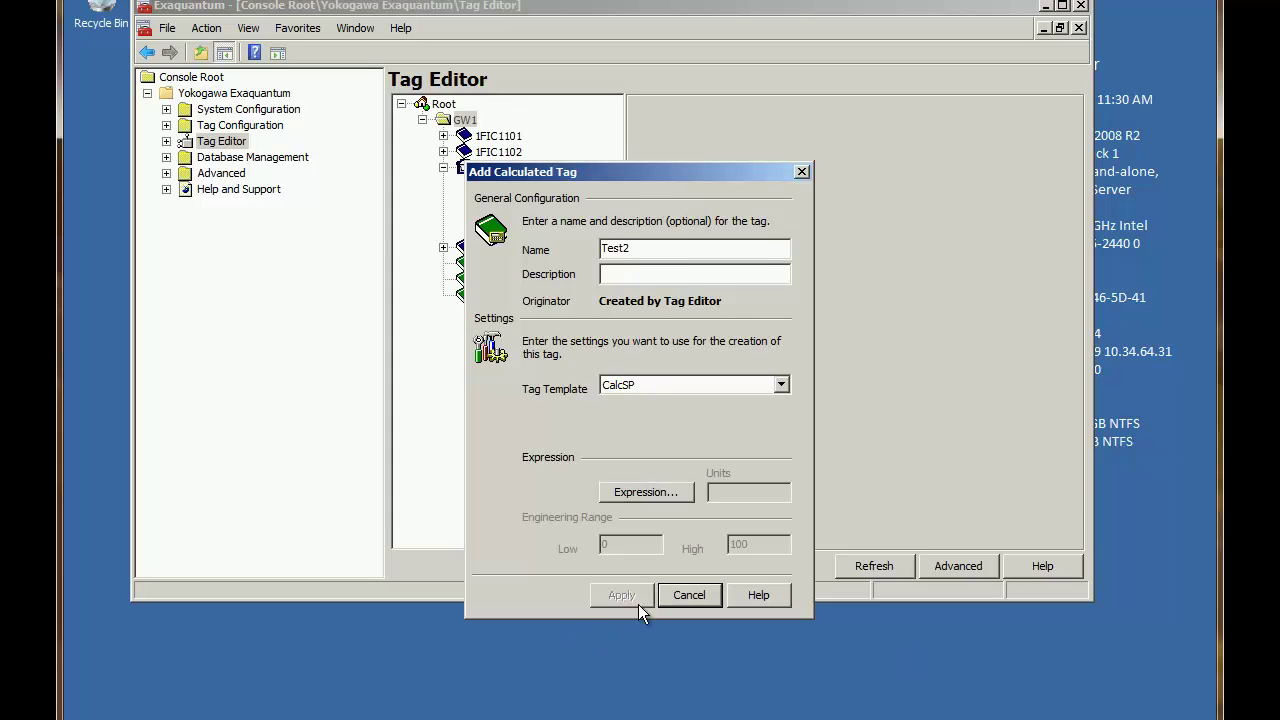